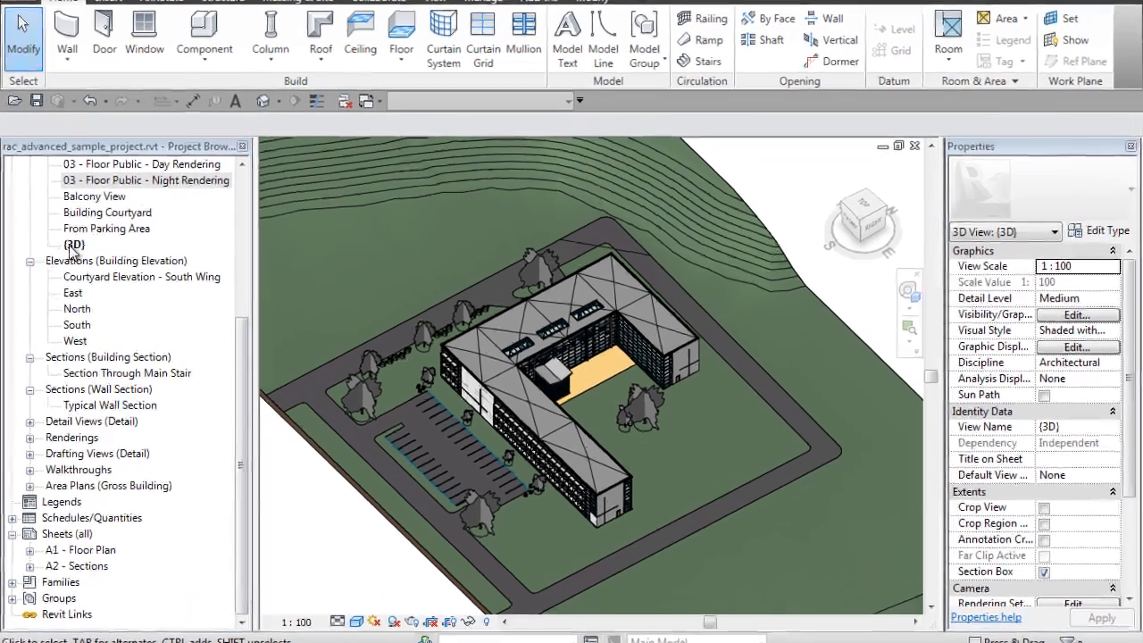
- Duplicate the {3D} view in the project
right_click(72, 246)
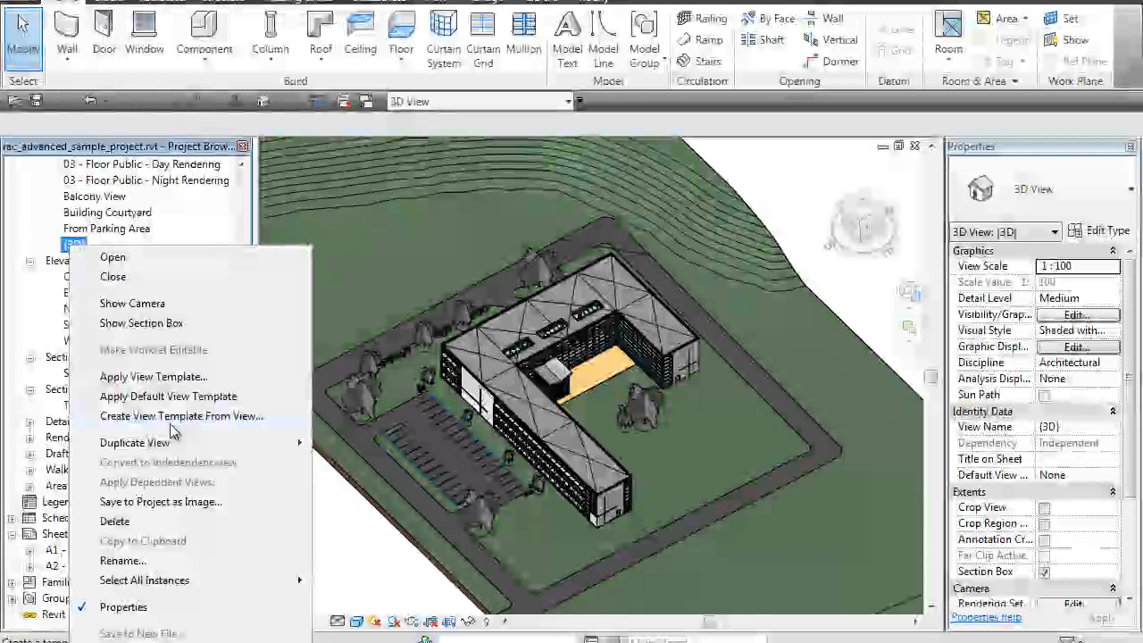
mouse_move(179, 444)
left_click(394, 462)
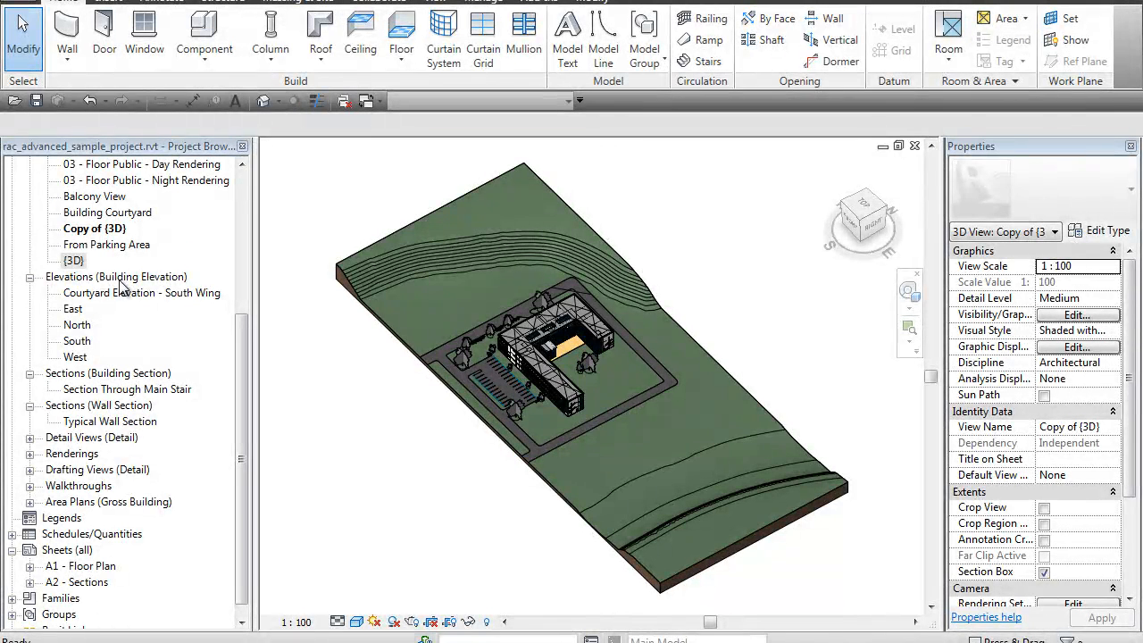
- Rename the duplicated 3D view as "3d dwf export"
left_click(94, 228)
right_click(92, 230)
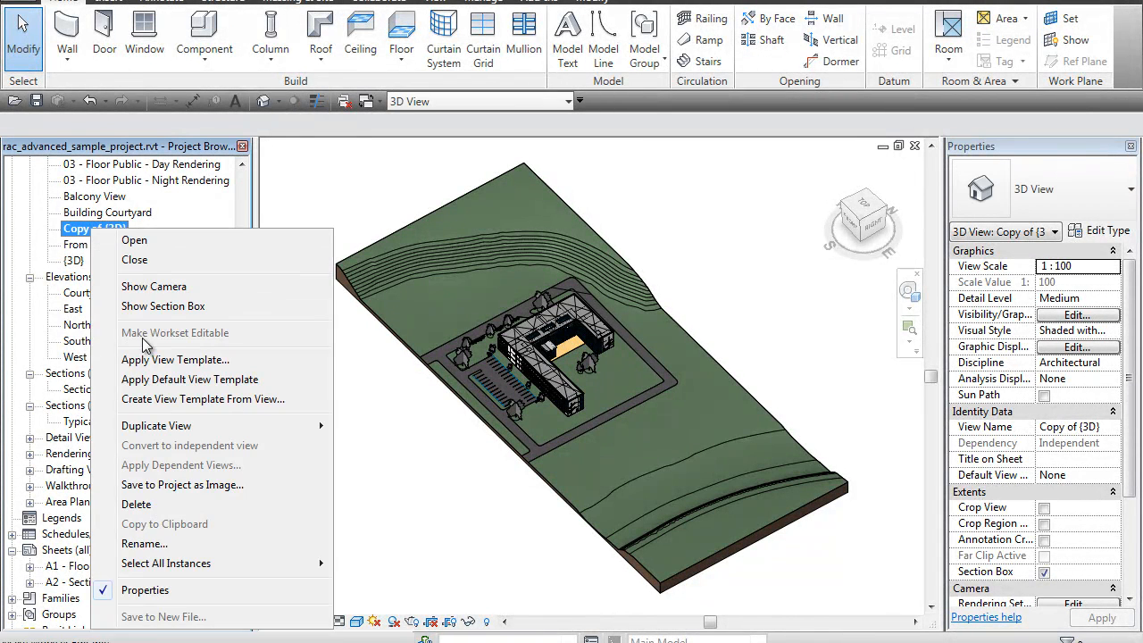
left_click(143, 543)
type("3d ")
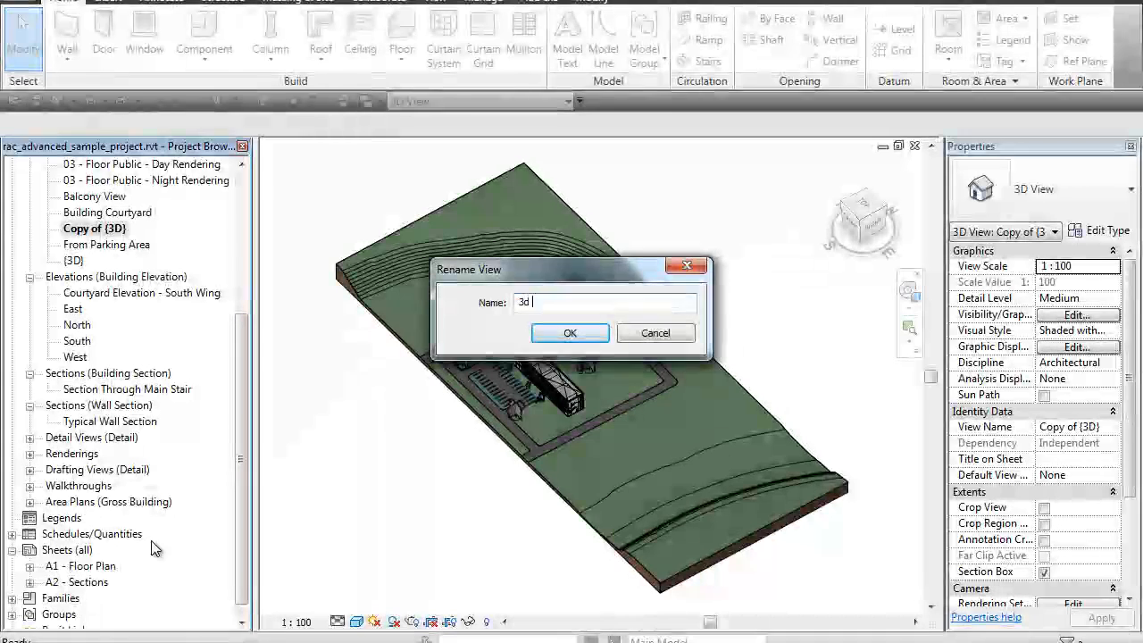
type("dwf export")
key("Return")
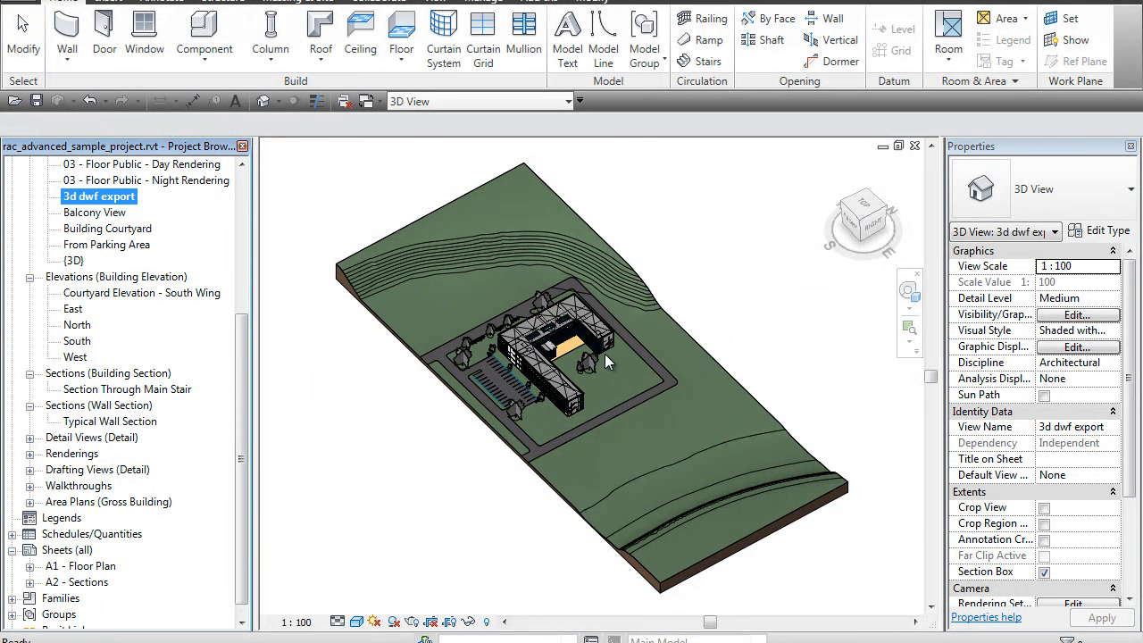
- In the view's visibility/graphics overrides, select all model categories and set their projection/surface pattern override to Solid fill
scroll(575, 364, "up", 6)
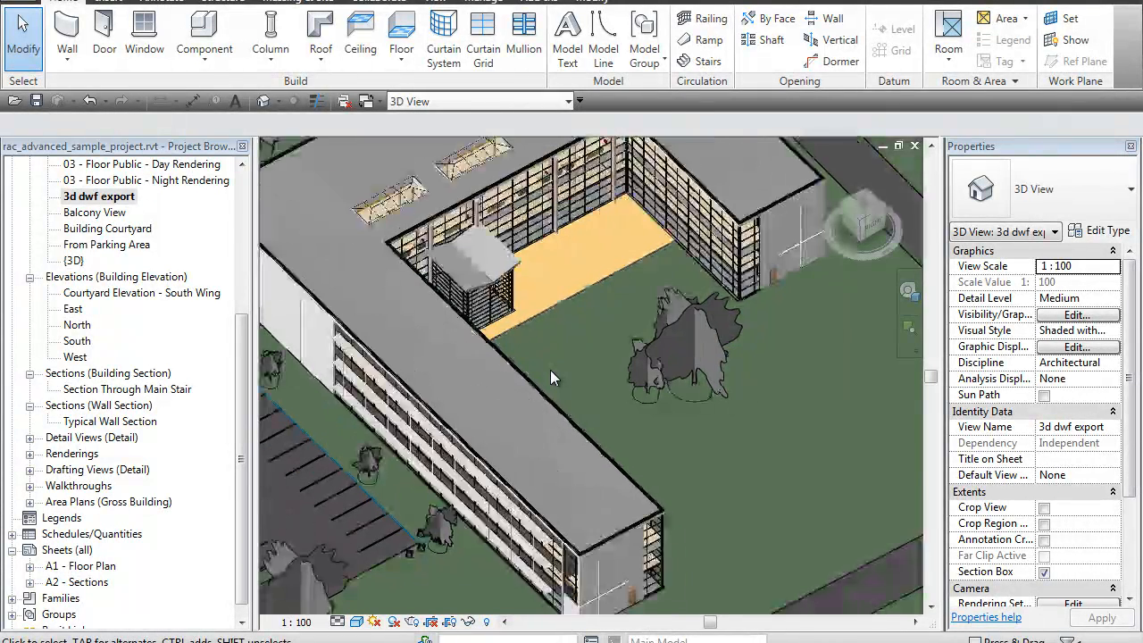
scroll(550, 370, "down", 3)
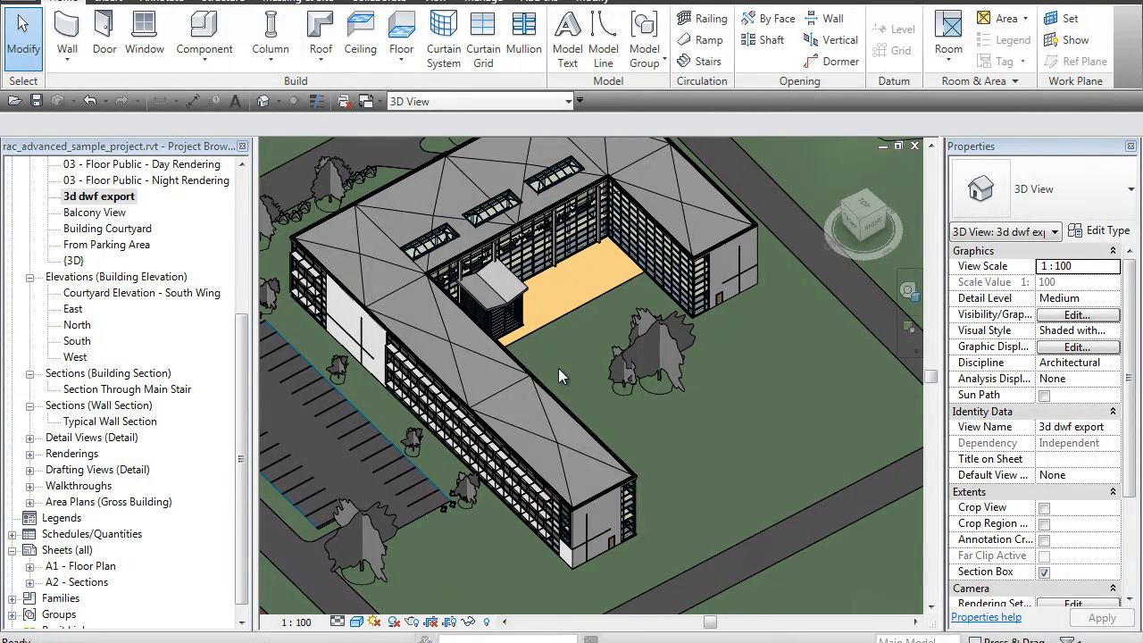
key("v")
key("g")
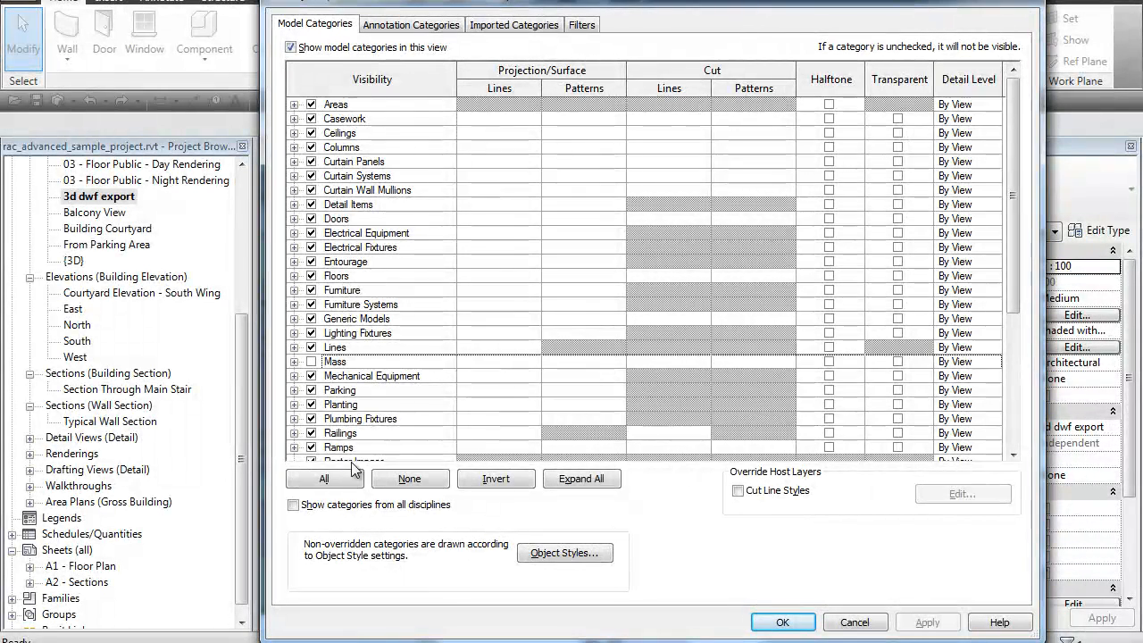
left_click(331, 480)
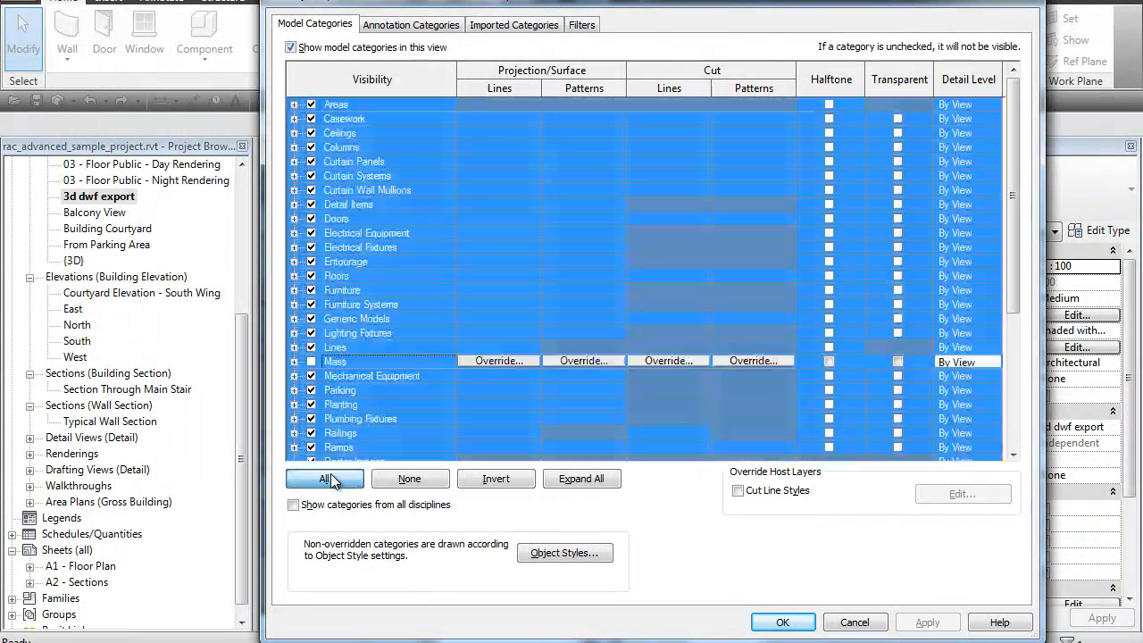
left_click(564, 364)
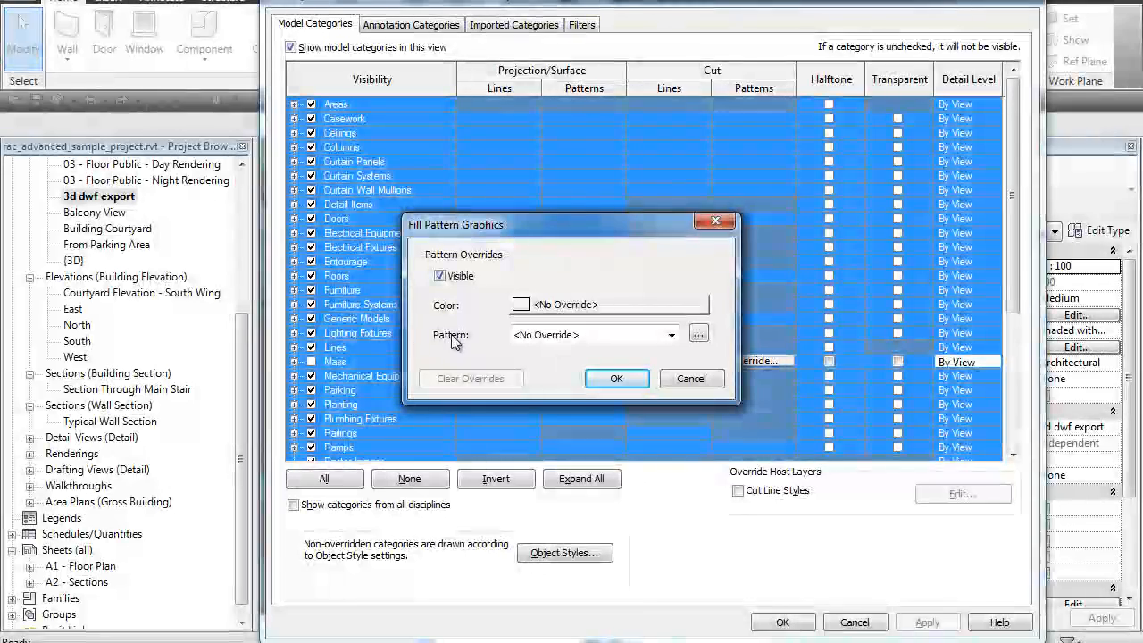
left_click(655, 335)
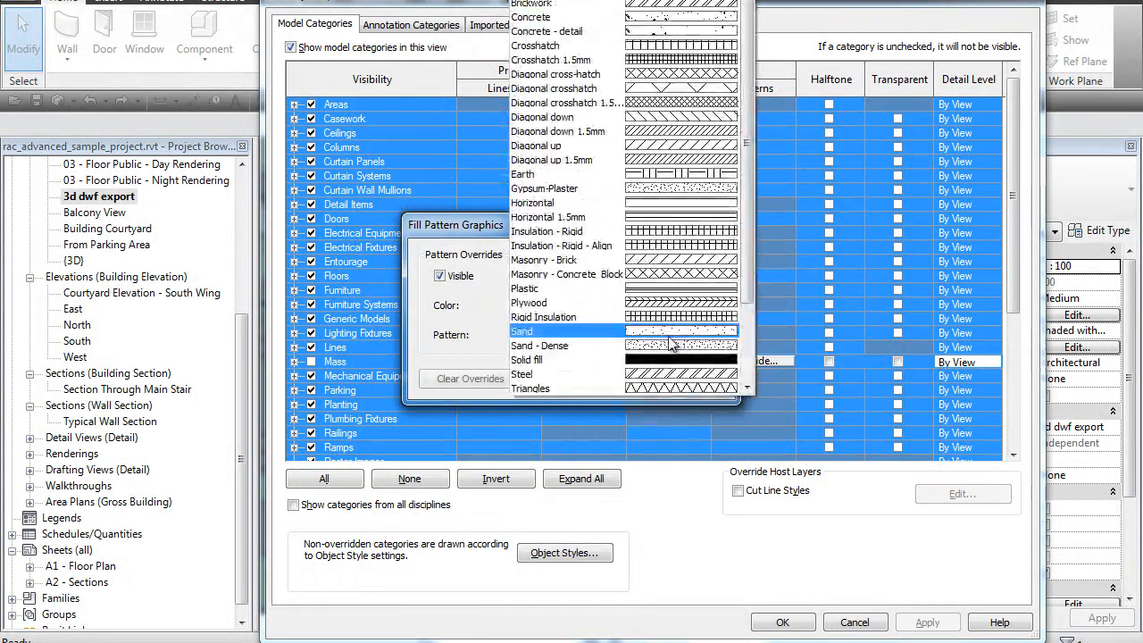
left_click(610, 360)
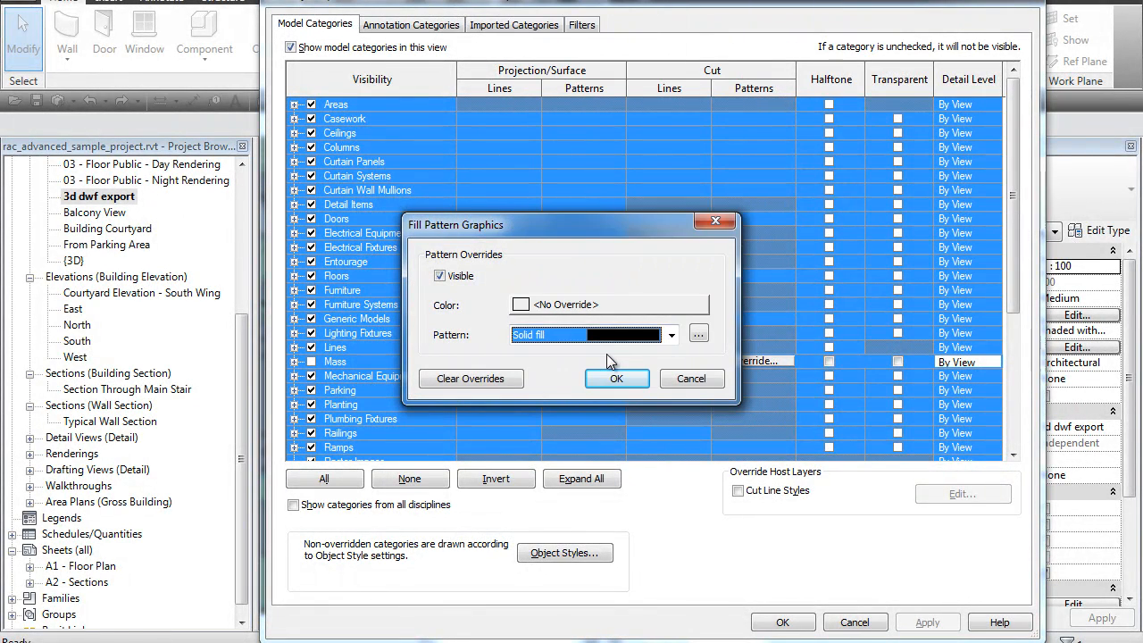
- Set the surface pattern override color to White and apply the overrides to the 3D view
left_click(521, 305)
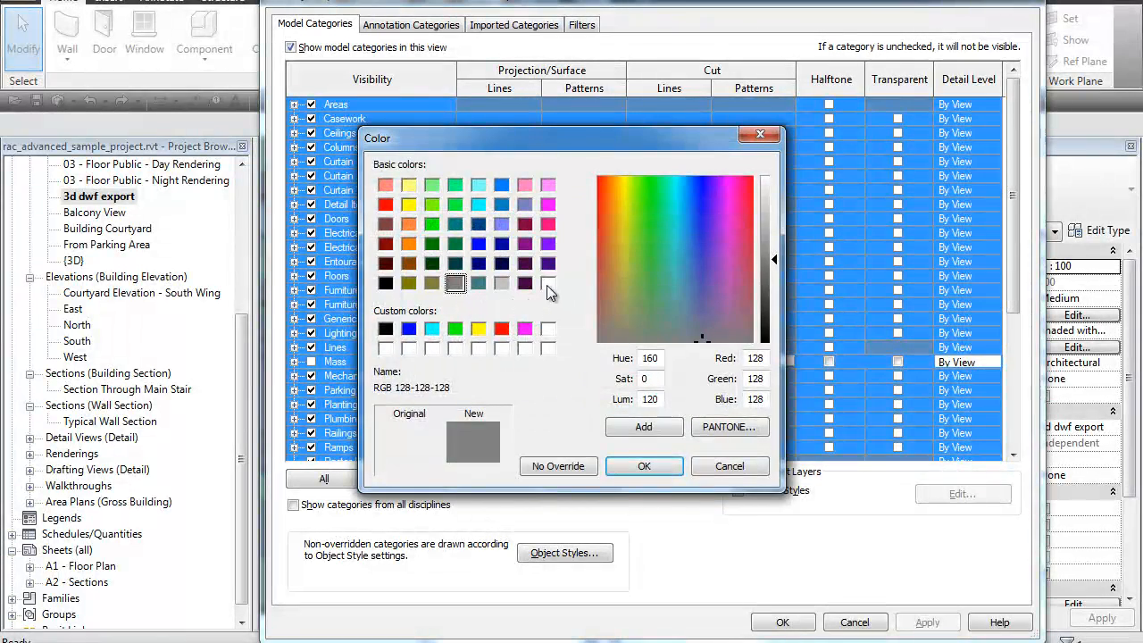
left_click(547, 284)
left_click(648, 460)
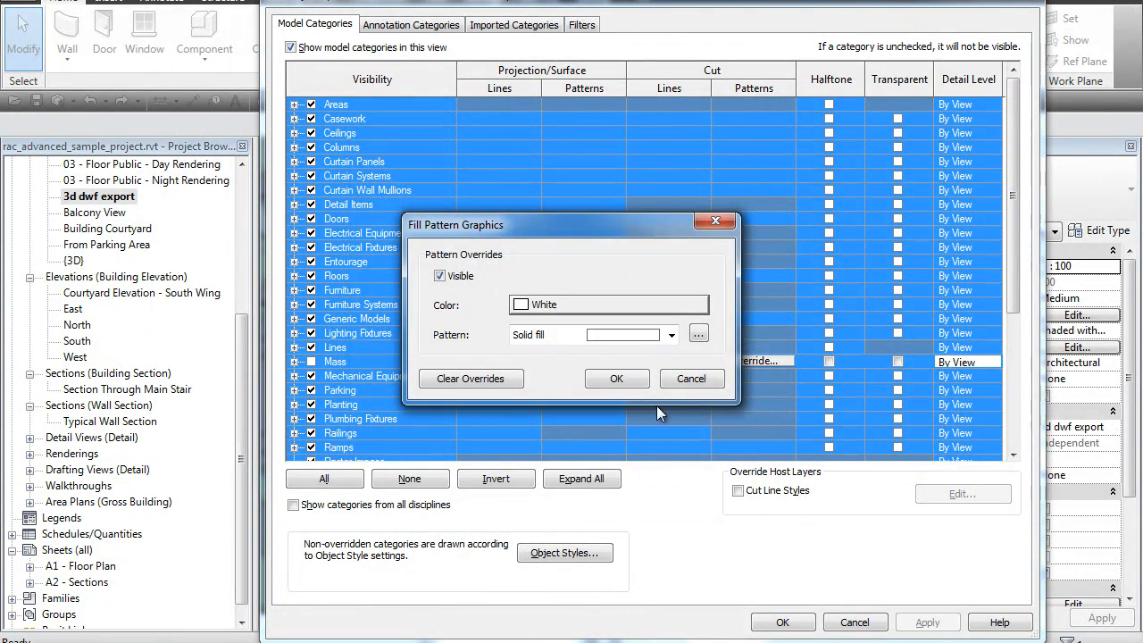
left_click(623, 377)
left_click(927, 622)
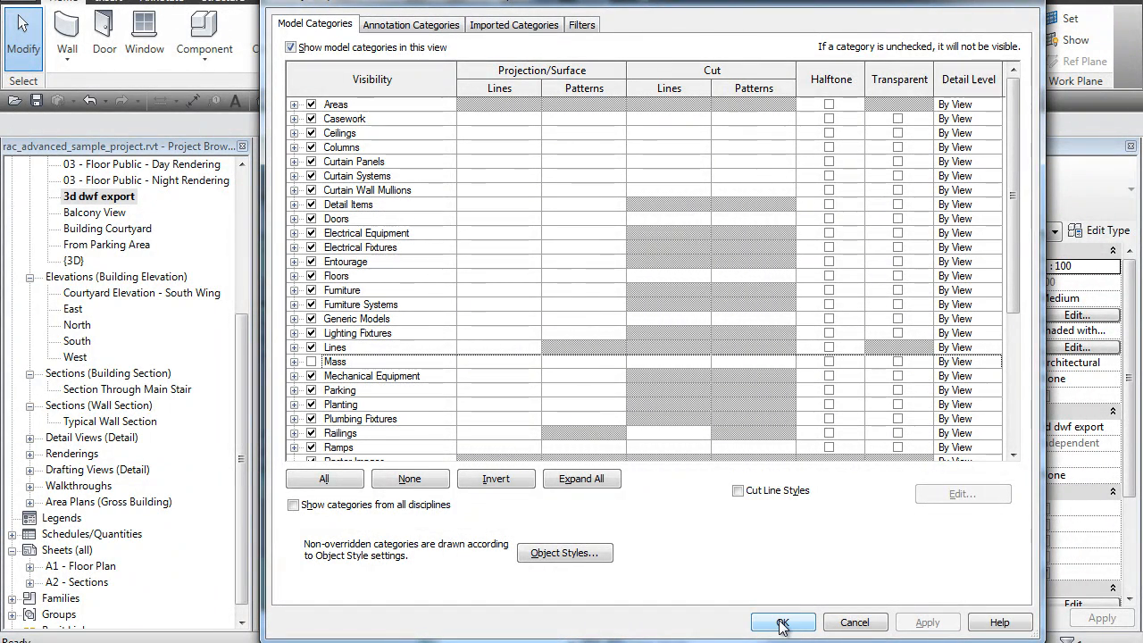
left_click(781, 623)
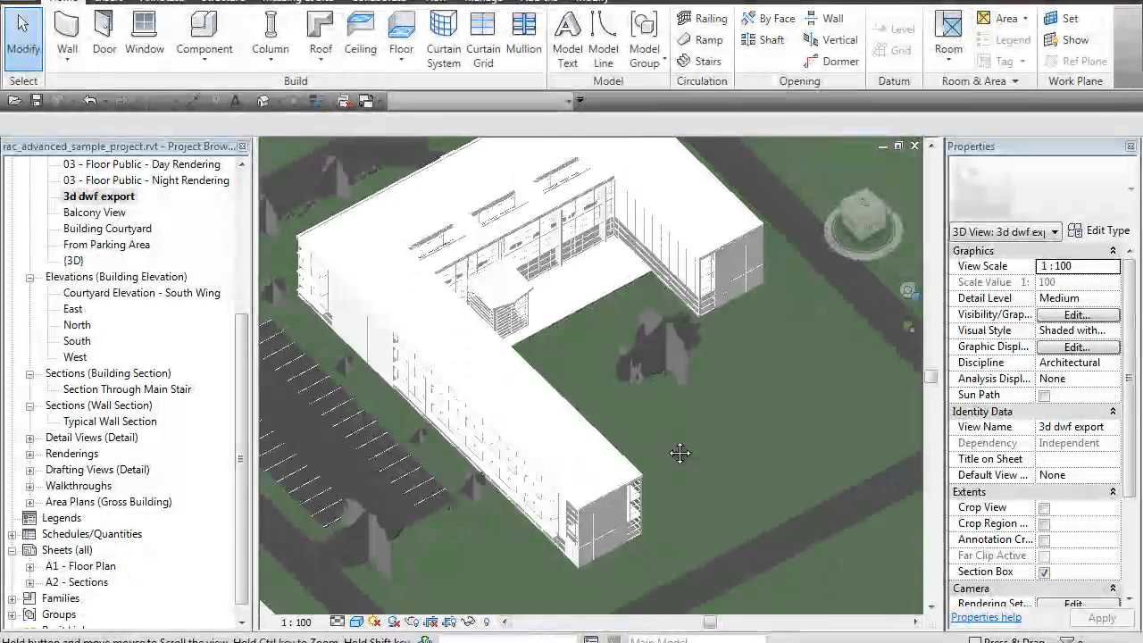
- Examine the building's roof, end wall and curtain wall facades up close with the white surface override applied
scroll(670, 525, "up", 3)
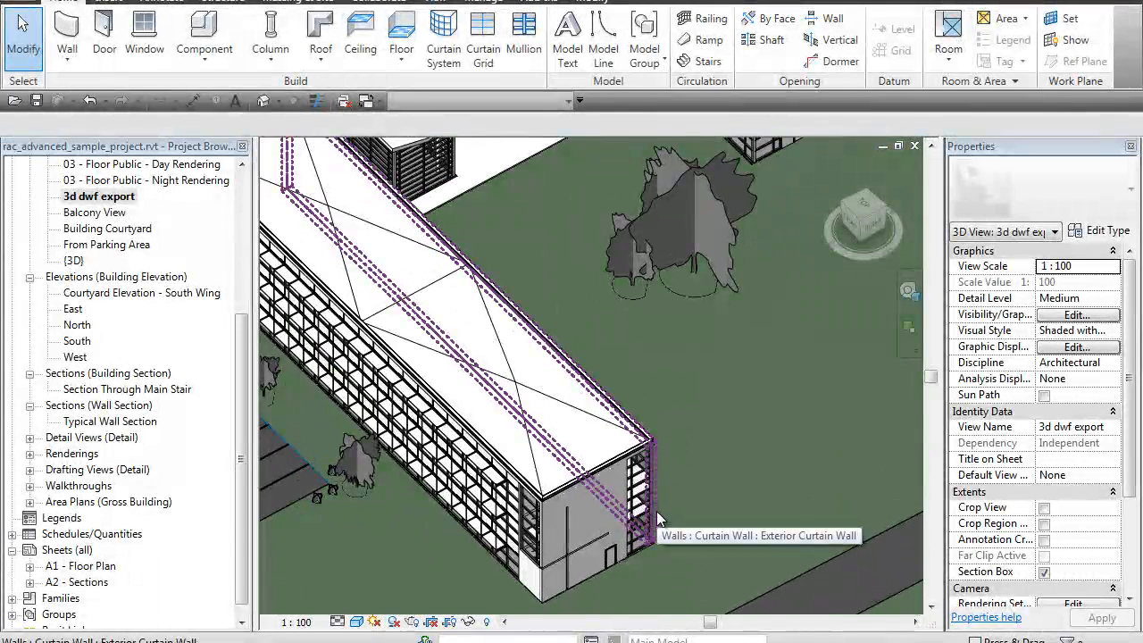
scroll(658, 515, "up", 4)
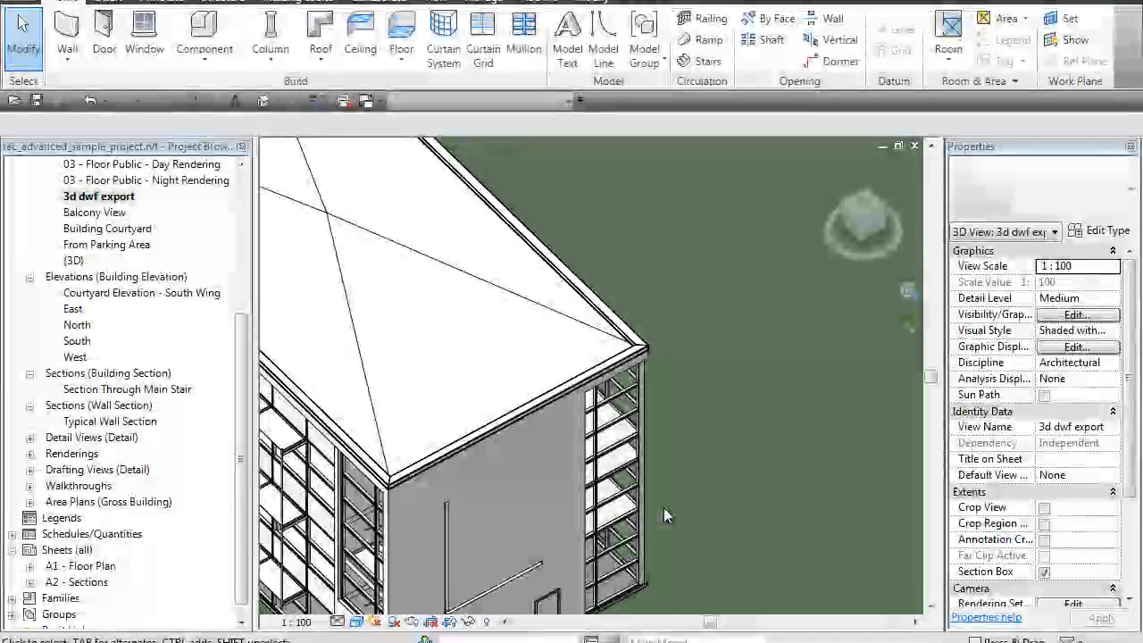
scroll(663, 507, "down", 6)
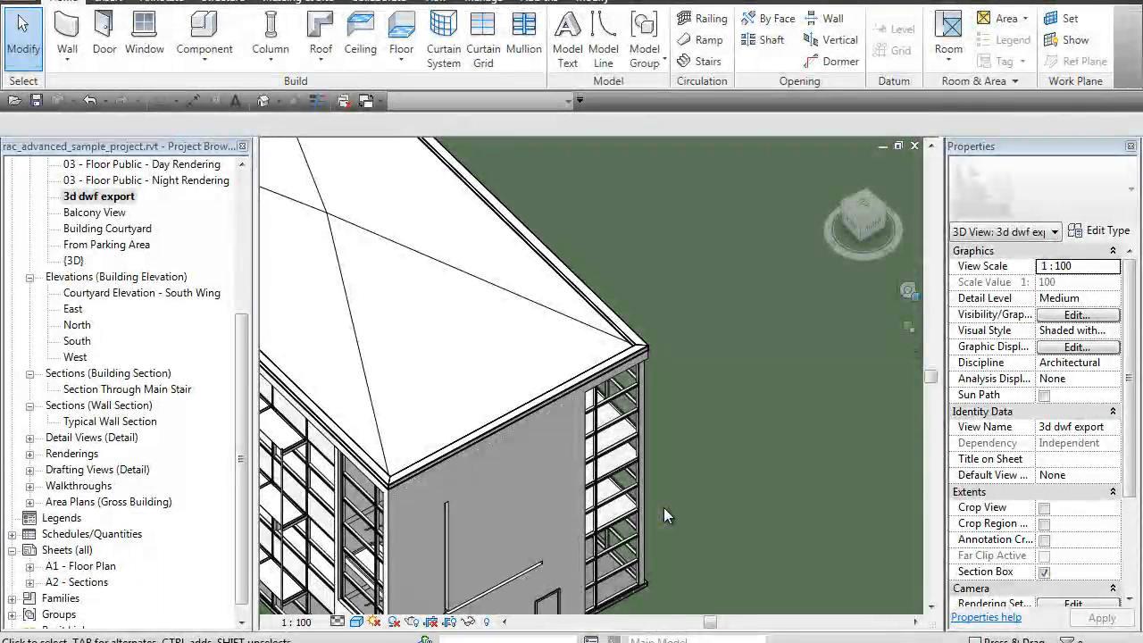
scroll(604, 507, "up", 4)
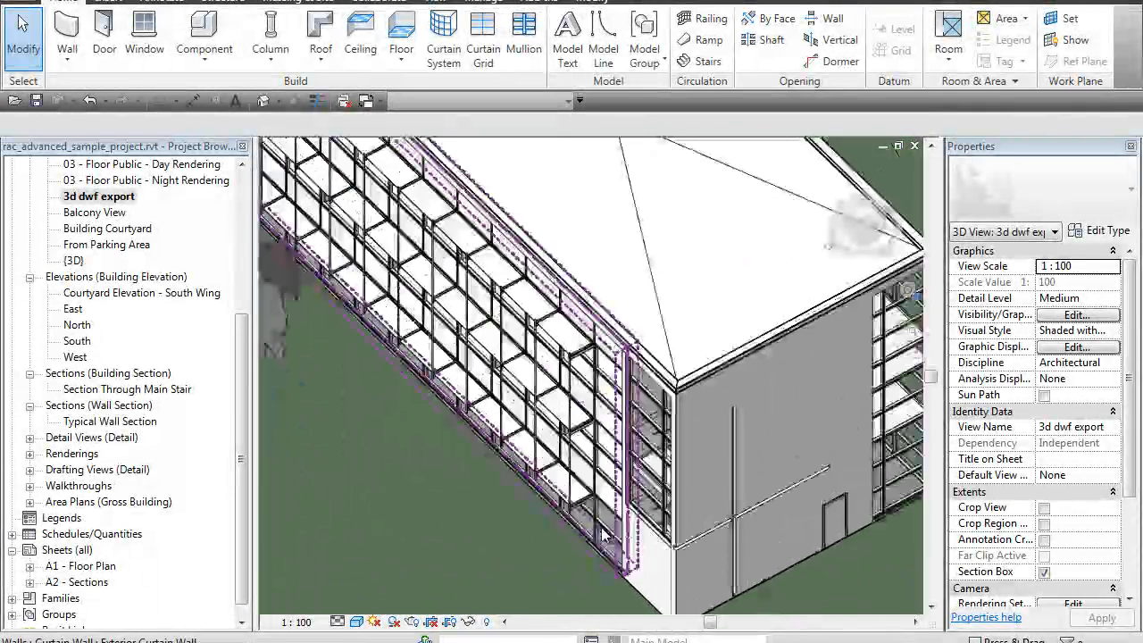
scroll(594, 454, "up", 3)
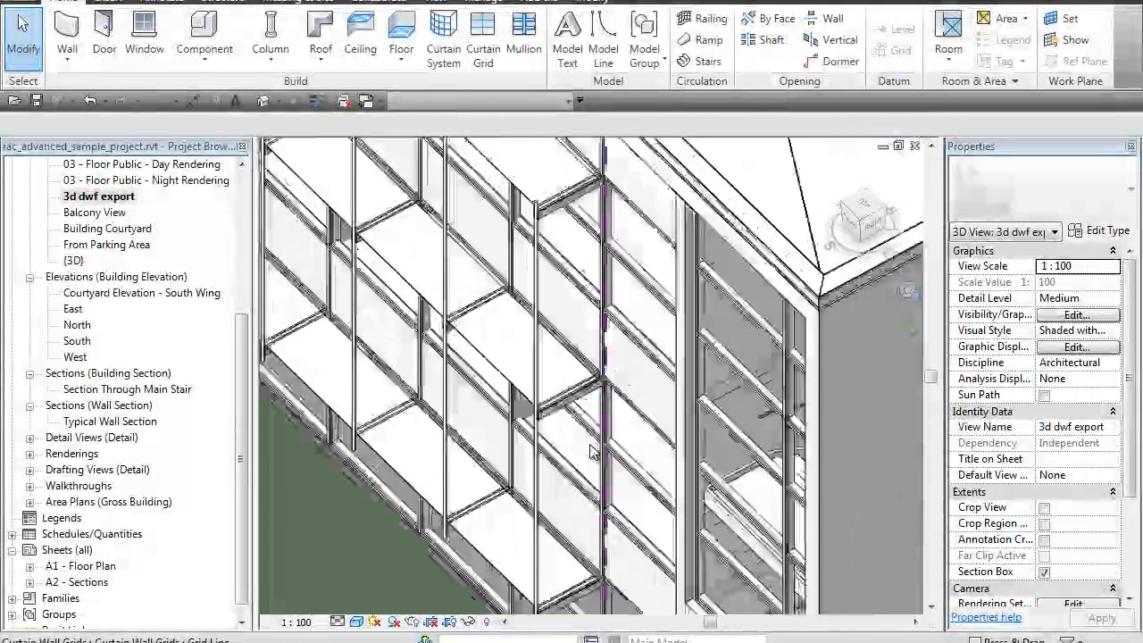
scroll(596, 455, "down", 3)
scroll(597, 455, "down", 2)
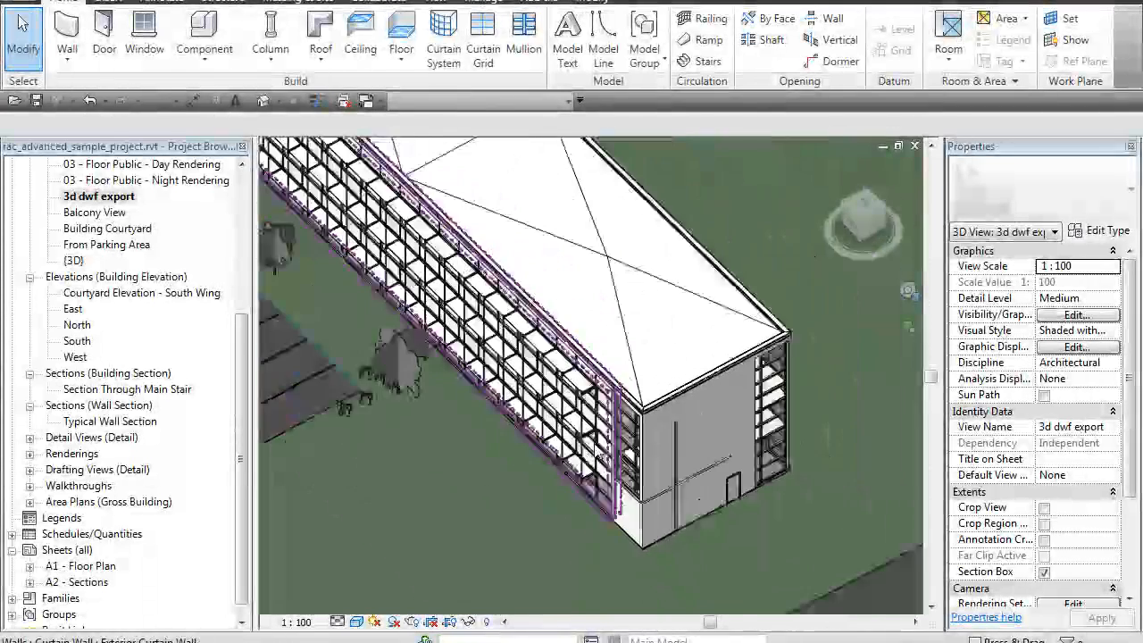
scroll(486, 528, "down", 3)
middle_click_drag(668, 403, 781, 417)
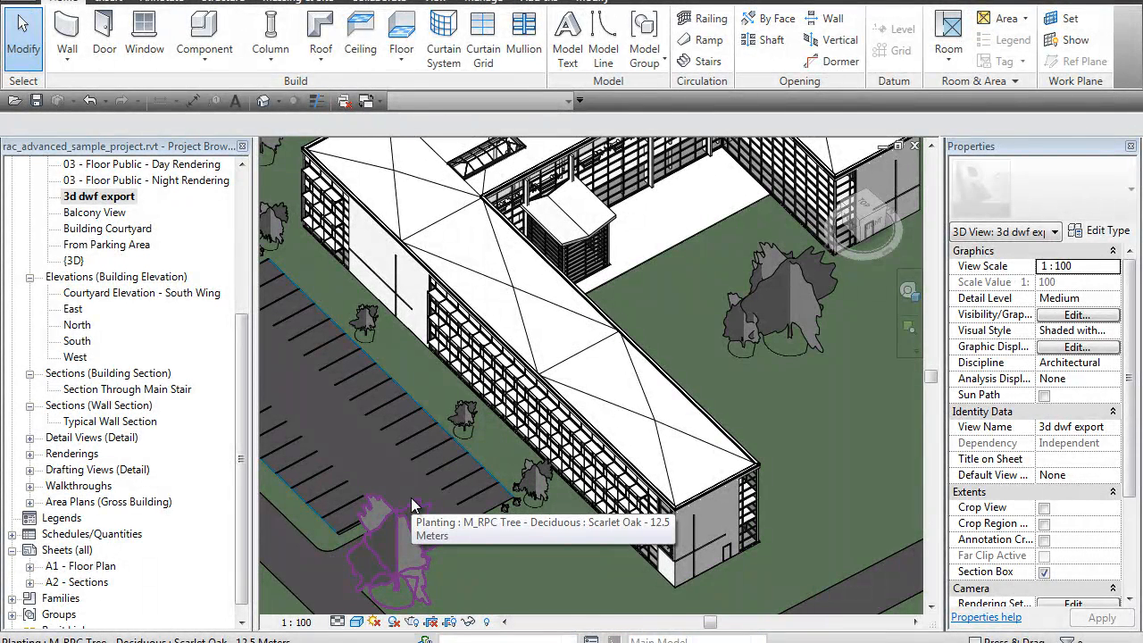
scroll(506, 435, "down", 5)
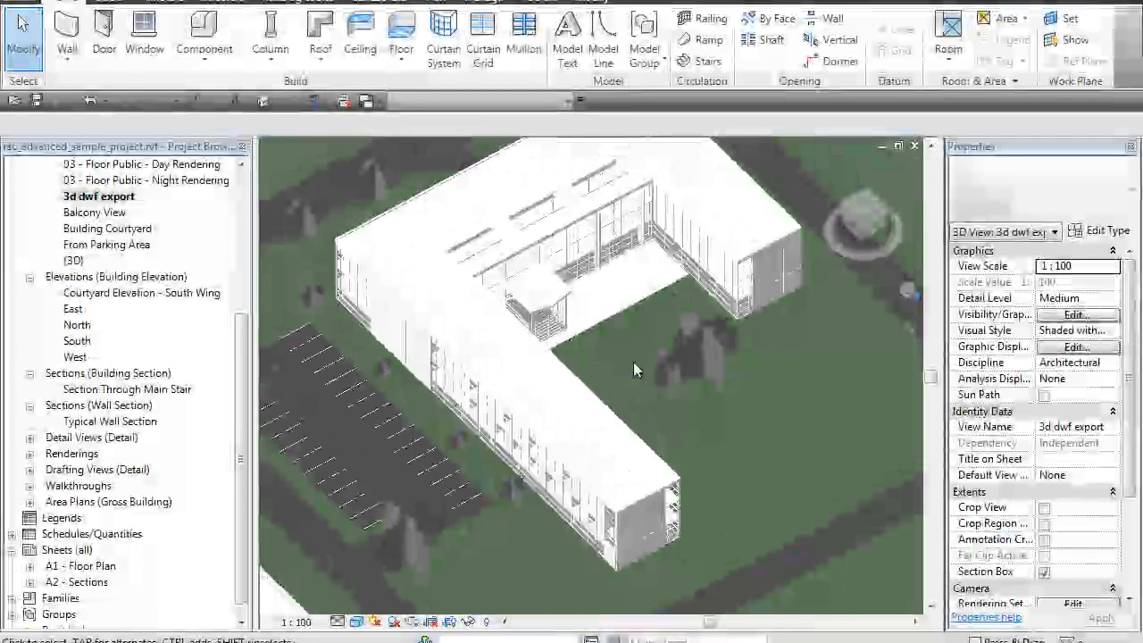
- Export the current 3D view to the Desktop as a DWF file (*.dwf) named rac_advanced_sample_project
left_click(18, 3)
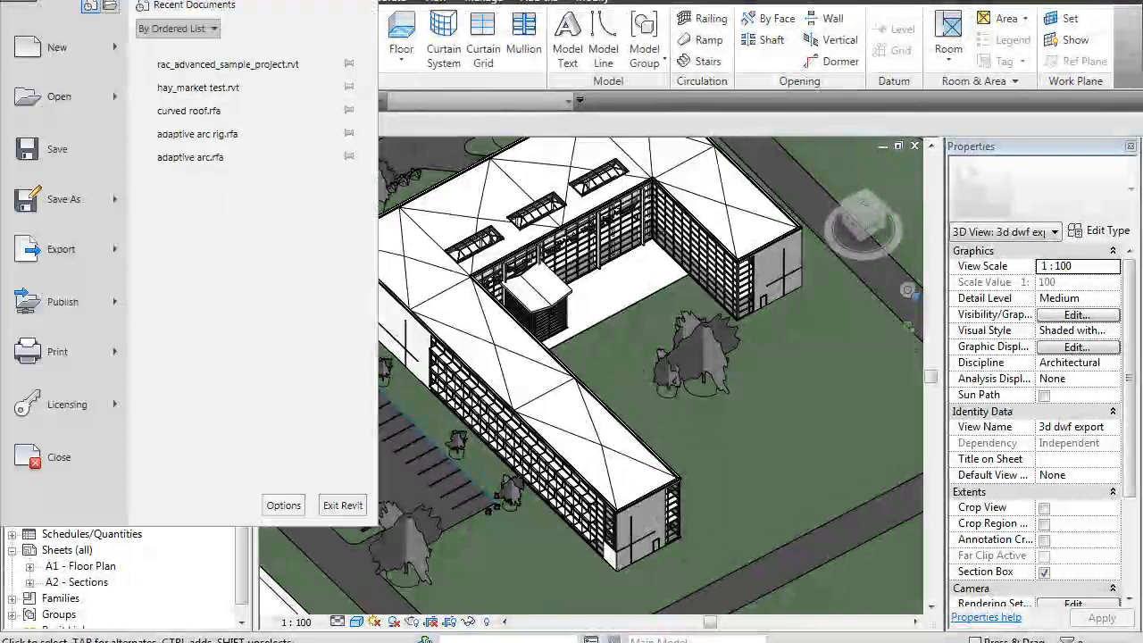
mouse_move(74, 256)
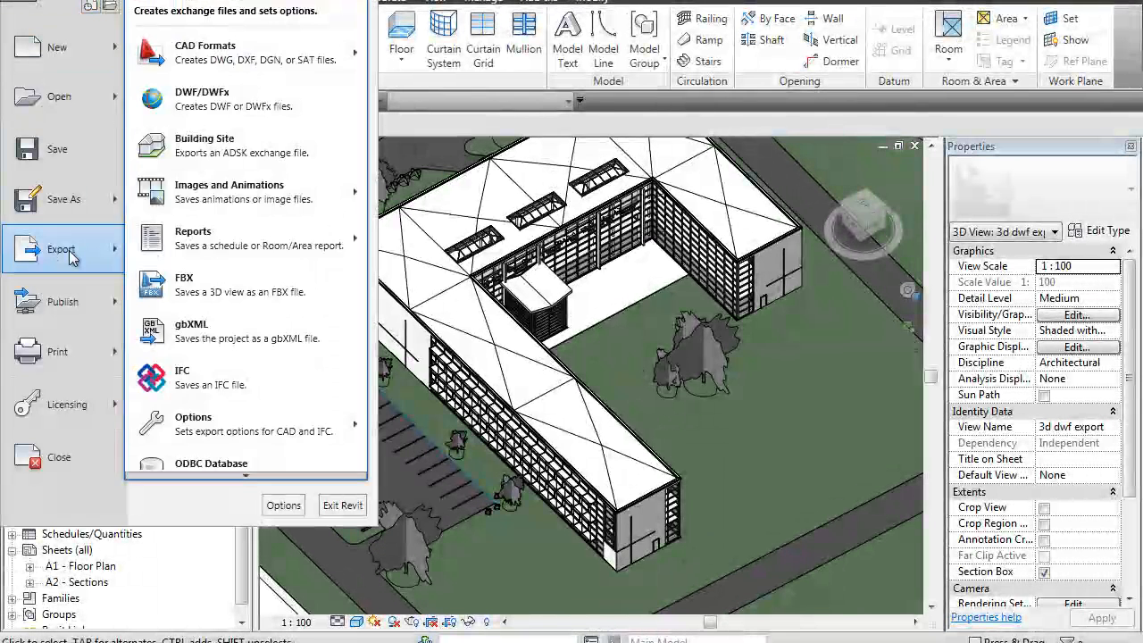
left_click(221, 104)
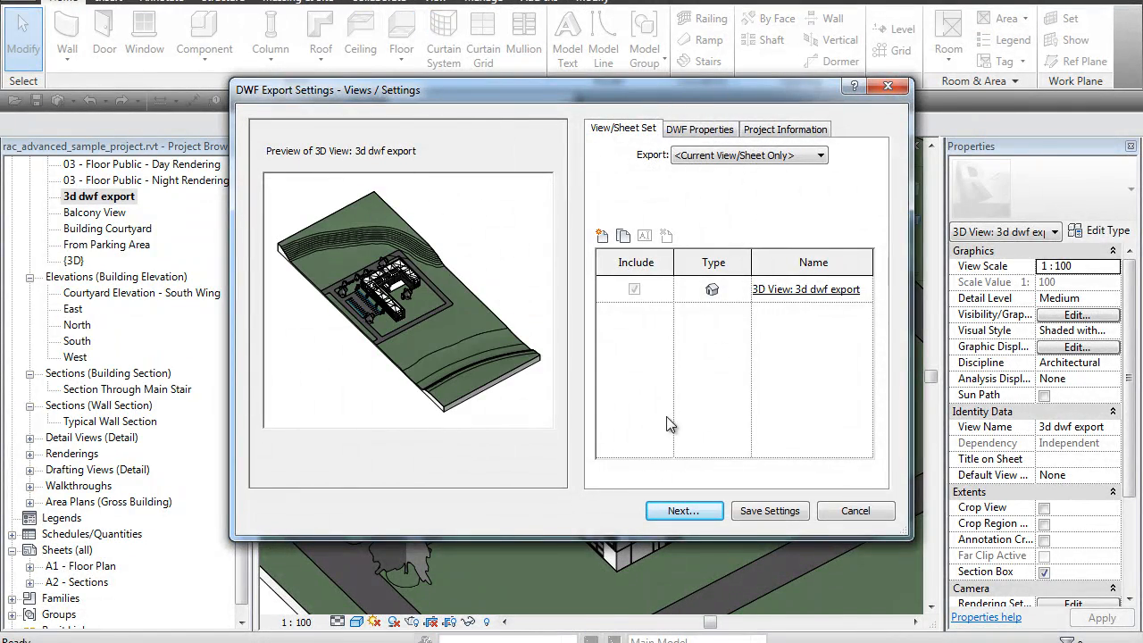
left_click(683, 510)
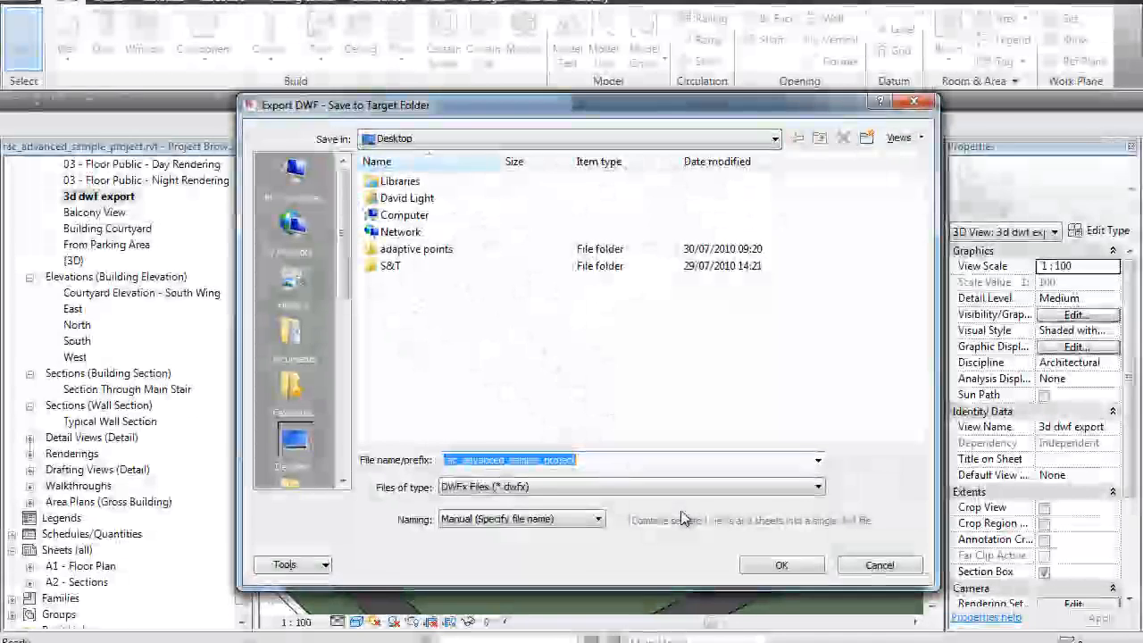
left_click(540, 492)
left_click(544, 506)
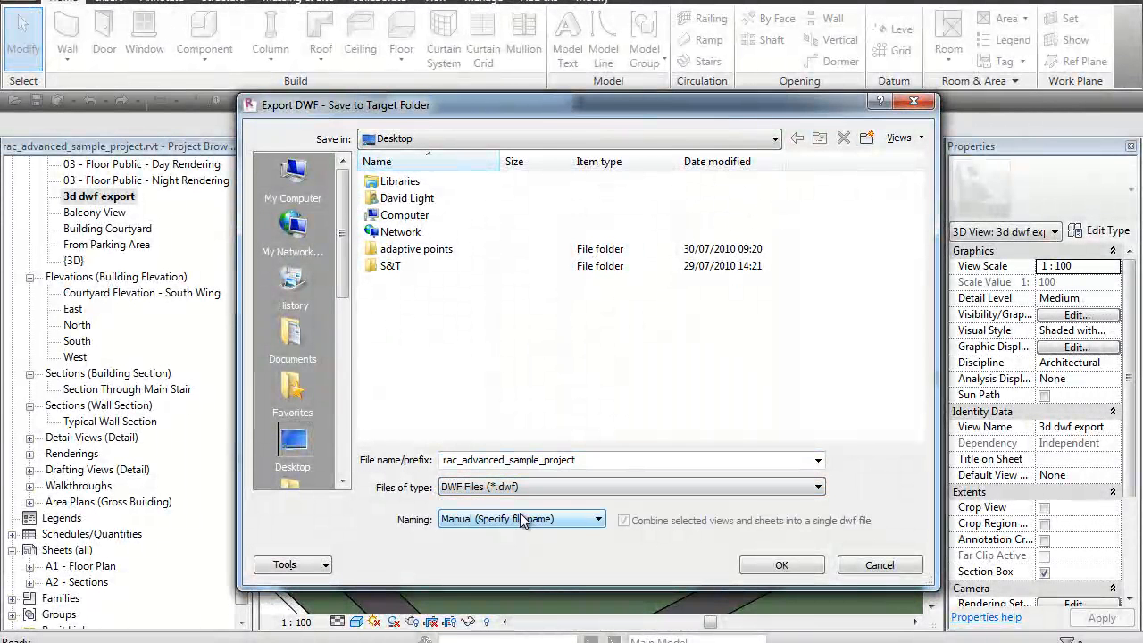
left_click(576, 459)
left_click(781, 565)
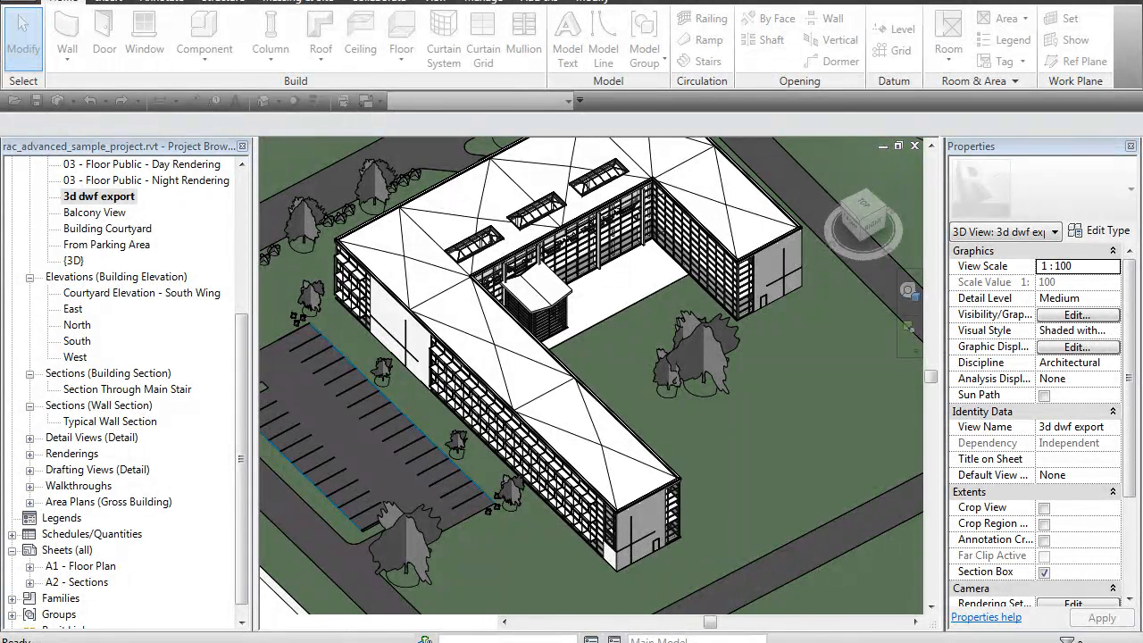
- Switch to Navisworks and open rac_advanced_sample_project.dwf from the Desktop
left_click(425, 639)
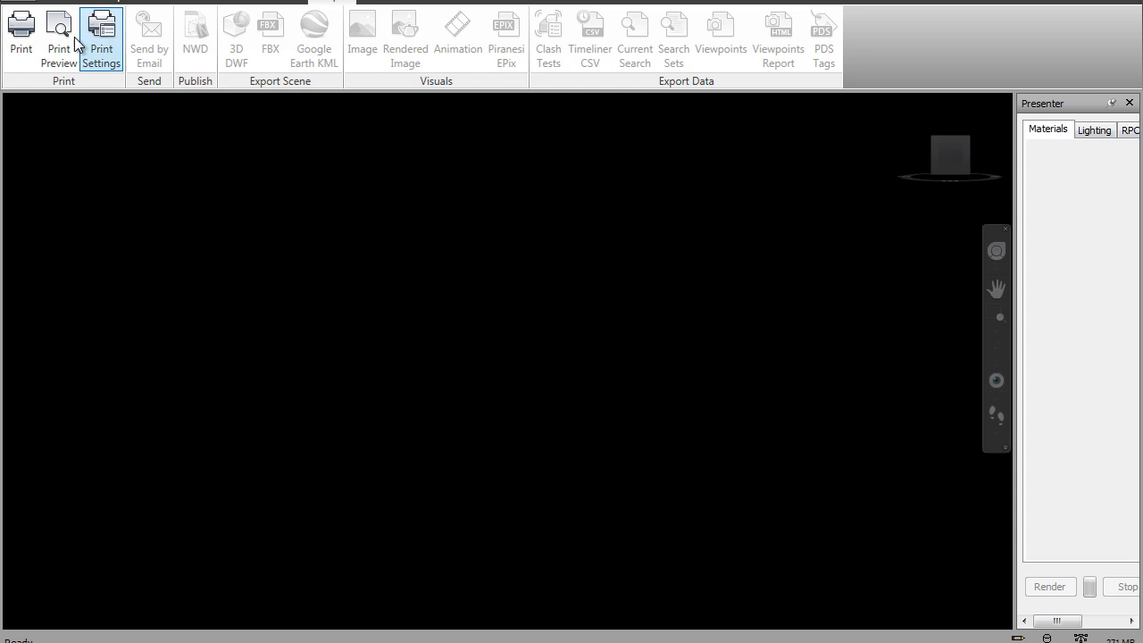
left_click(18, 1)
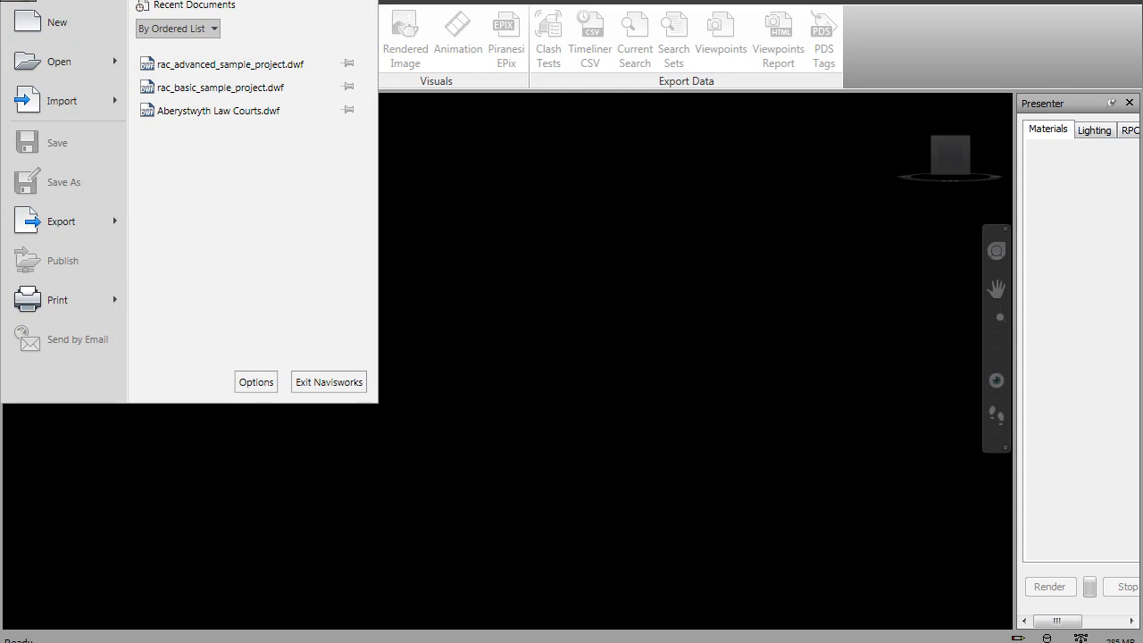
mouse_move(46, 68)
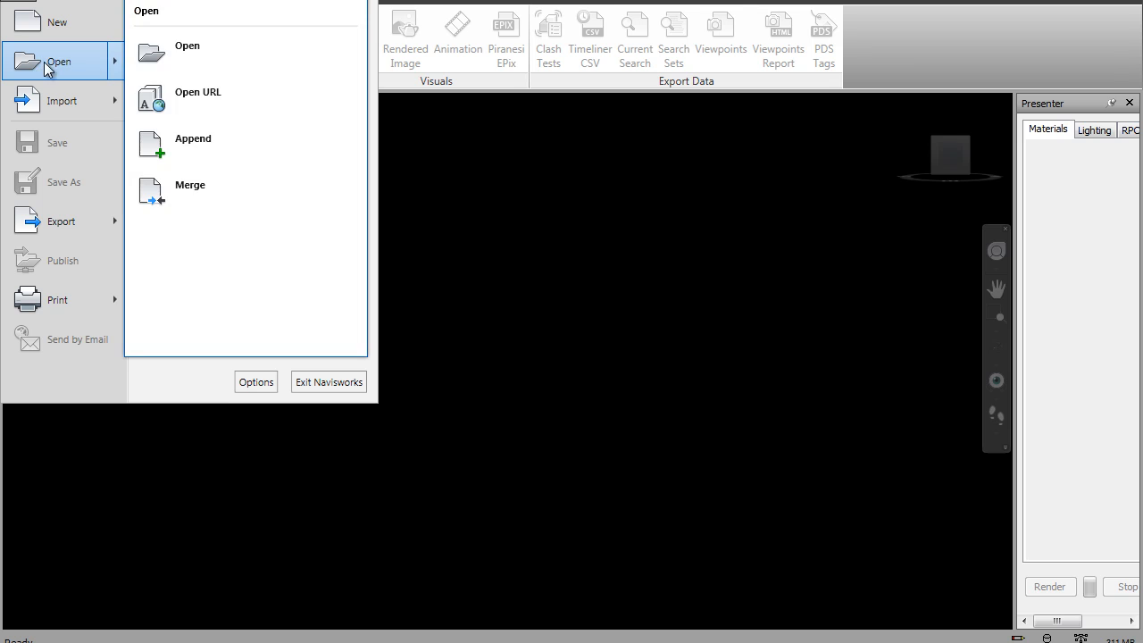
left_click(183, 52)
left_click(463, 345)
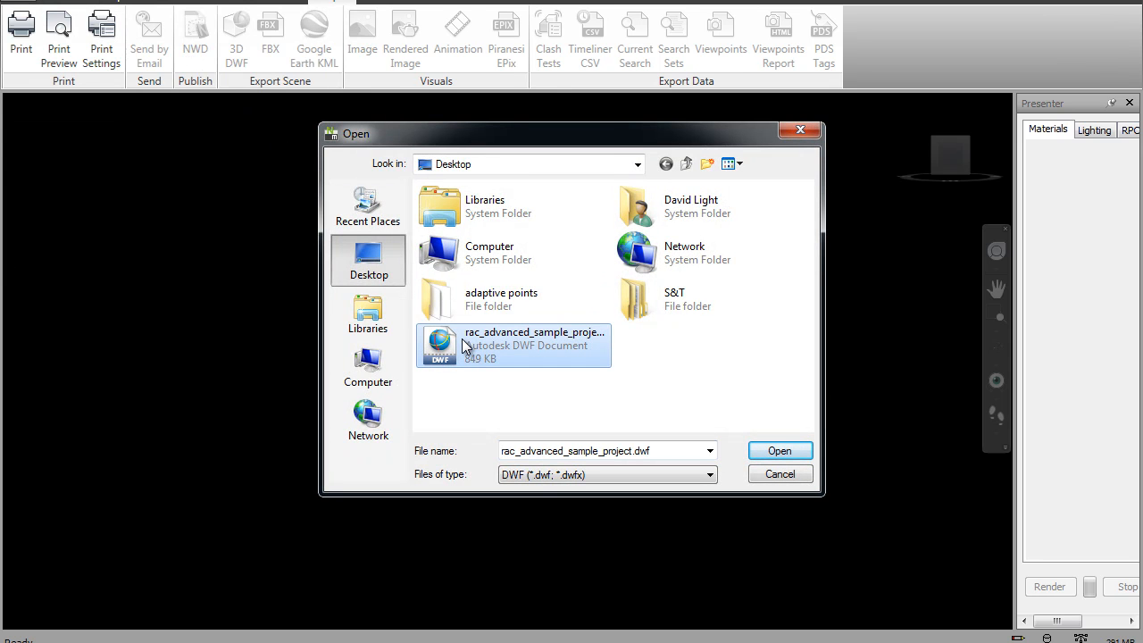
left_click(775, 450)
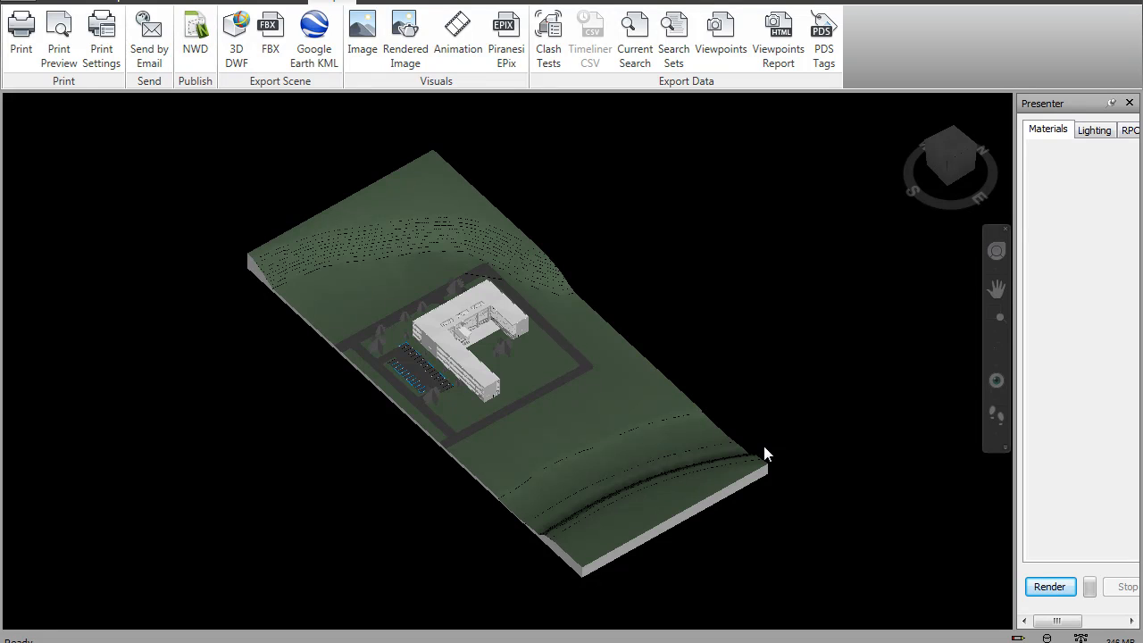
- Save the model to the Desktop as rac_advanced_sample_project.nwd in the Navisworks 2010 (*.nwd) format
left_click(20, 4)
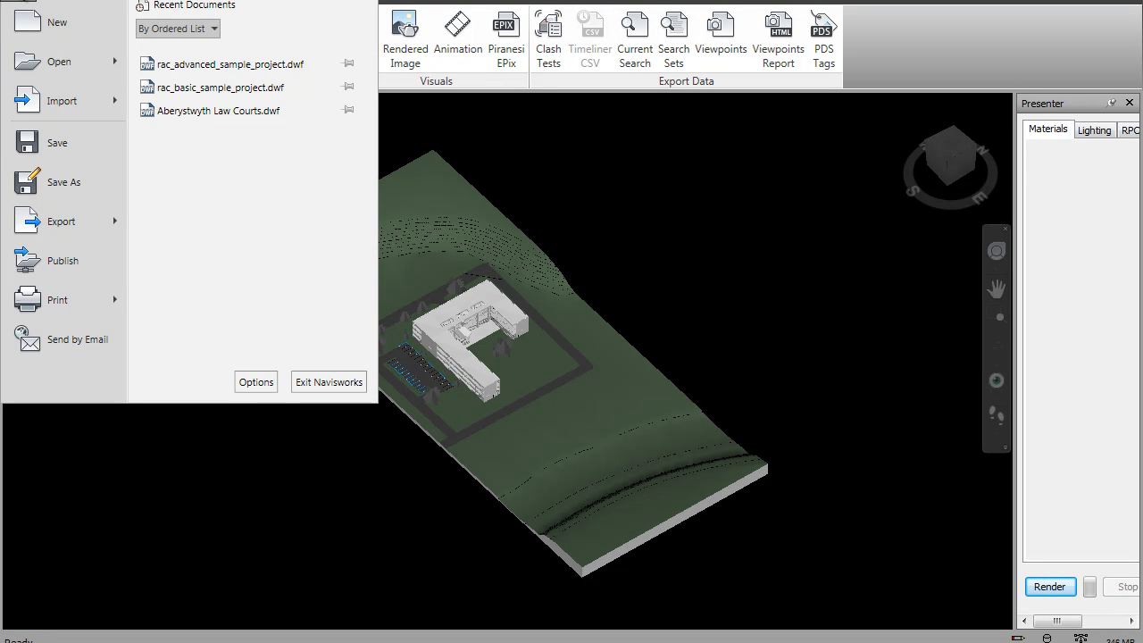
left_click(43, 190)
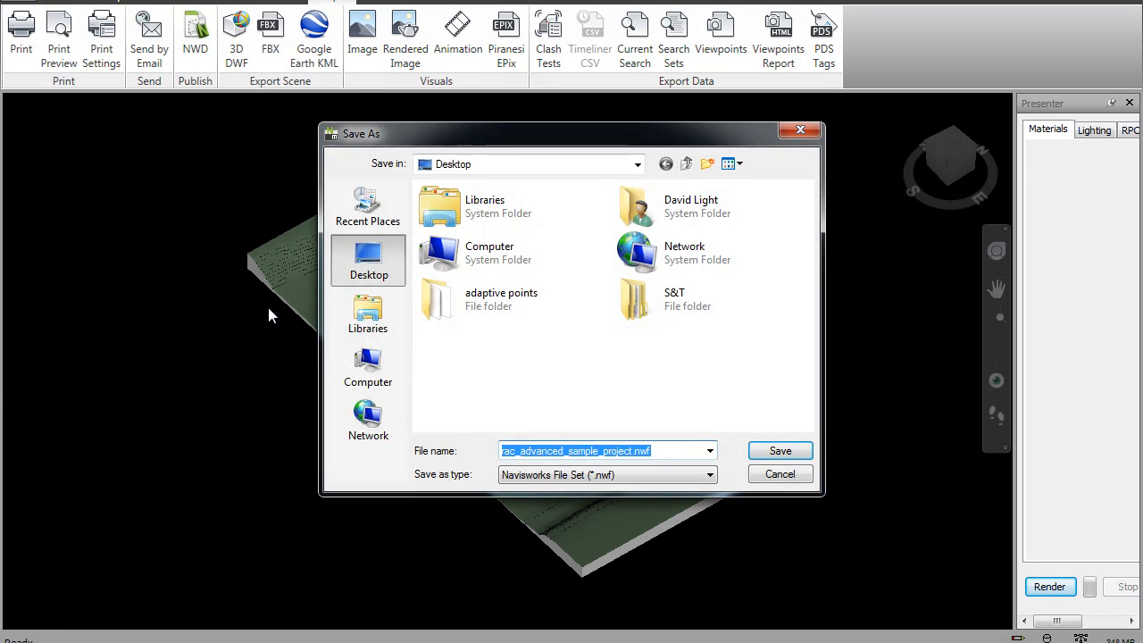
left_click(663, 478)
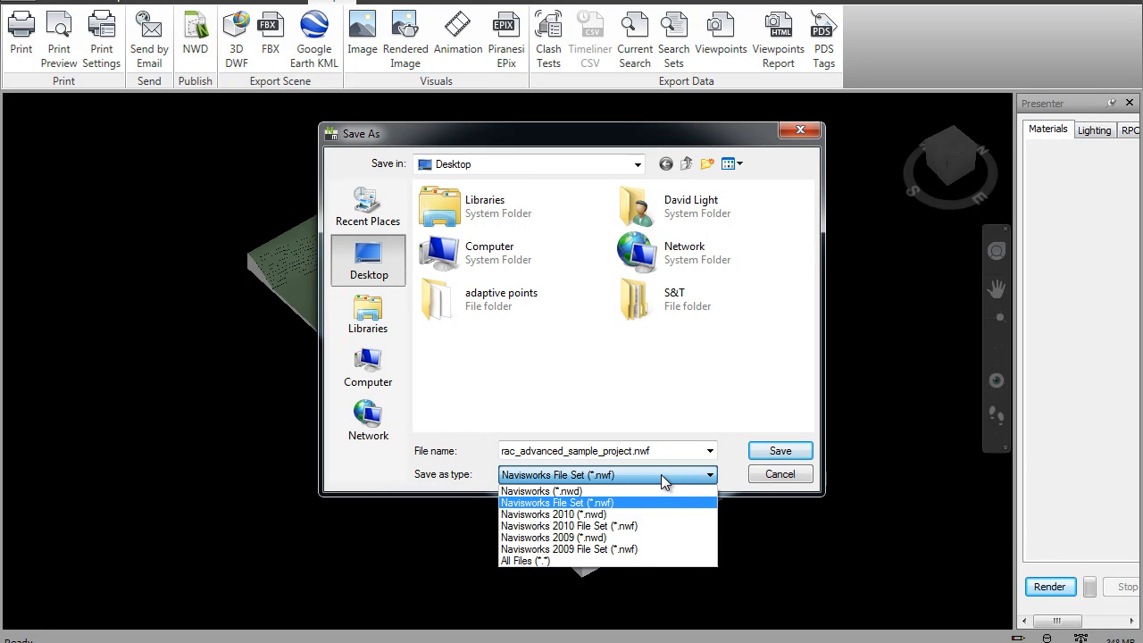
left_click(596, 516)
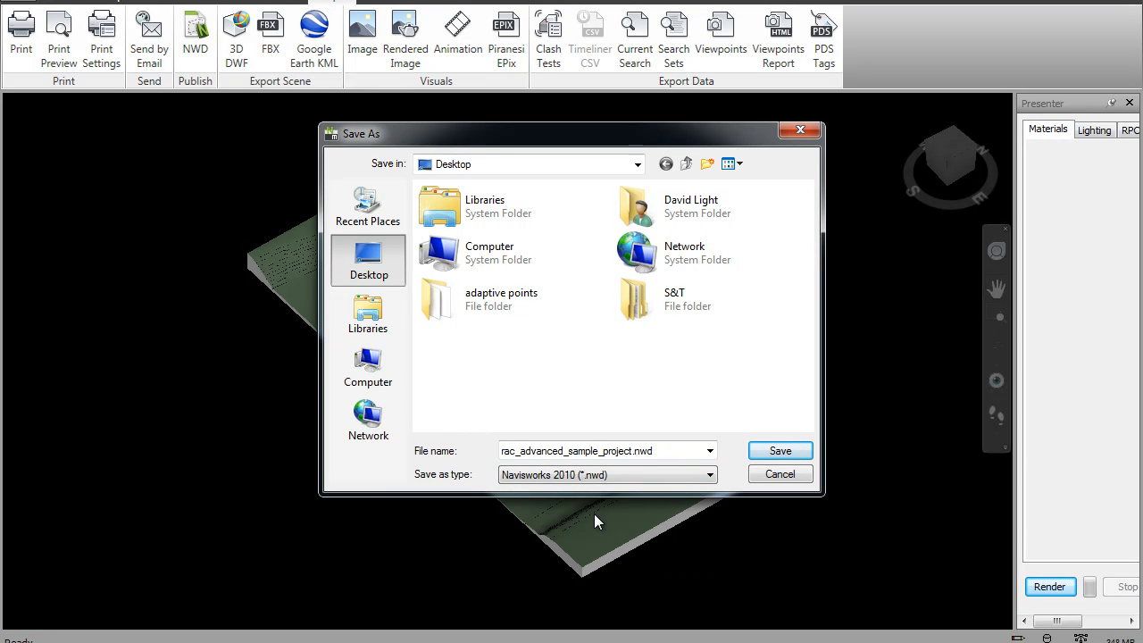
left_click(777, 453)
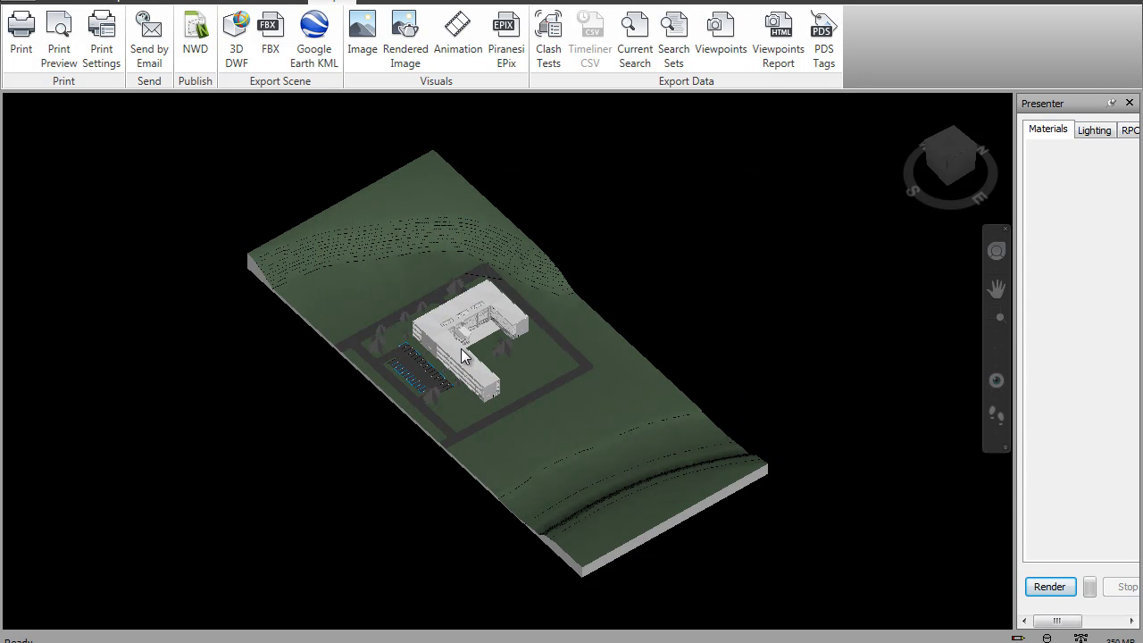
- Frame the white building closely from above and switch the camera from orthographic to Perspective
middle_click_drag(472, 341, 500, 355)
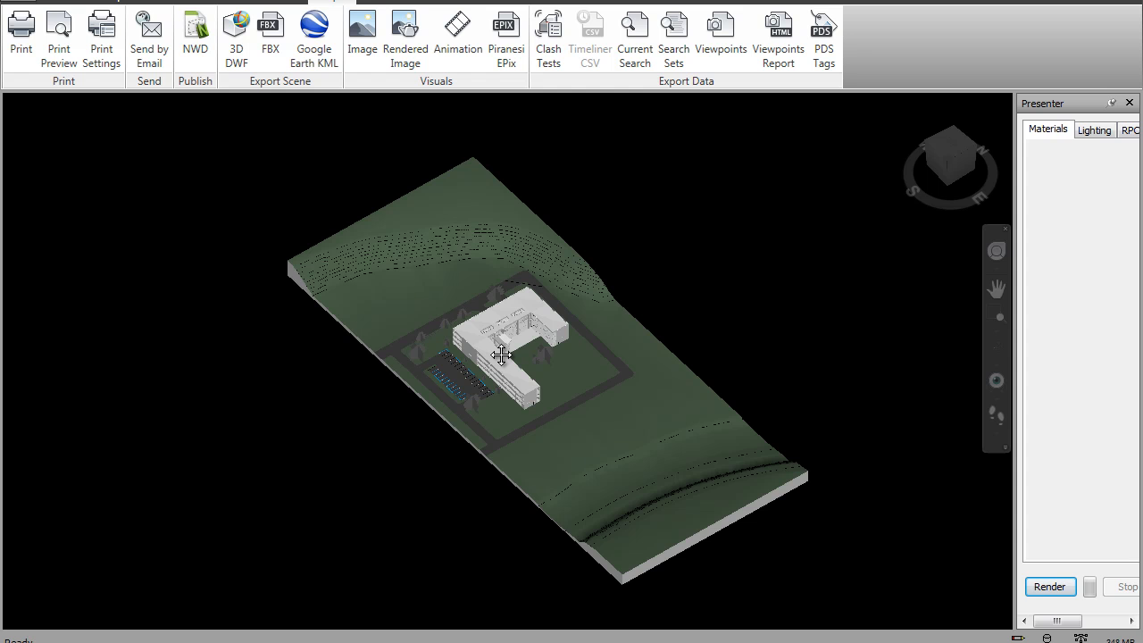
scroll(501, 354, "up", 1)
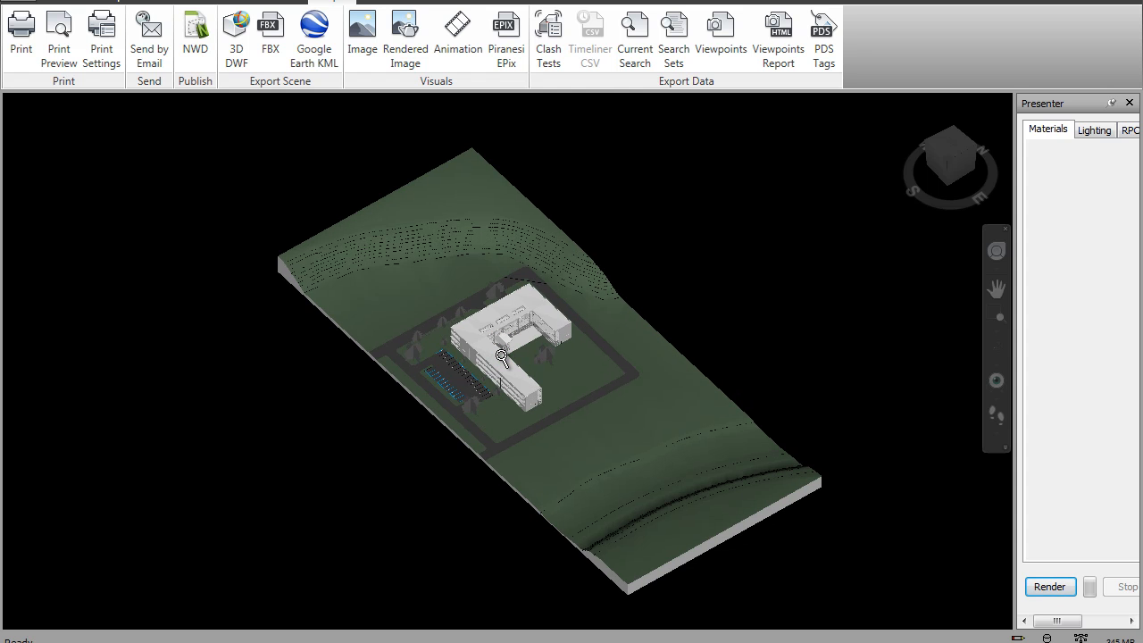
mouse_move(965, 188)
left_mouse_down()
mouse_move(804, 205)
mouse_move(839, 207)
mouse_move(844, 232)
mouse_move(888, 231)
left_mouse_up()
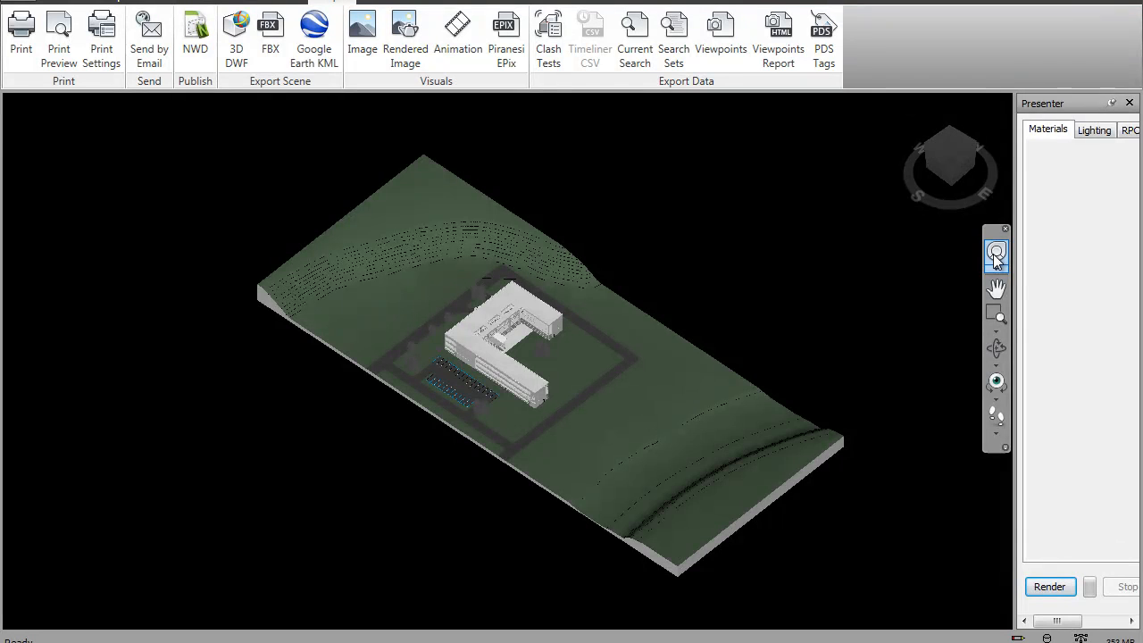
left_click(996, 251)
left_click_drag(421, 336, 473, 364)
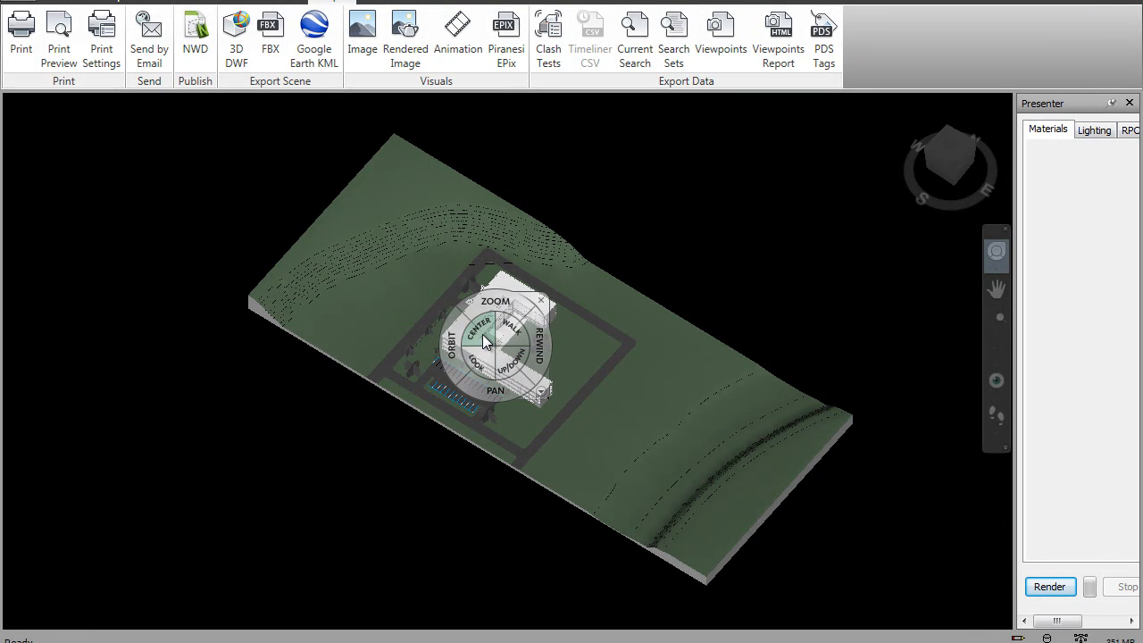
left_click(497, 304)
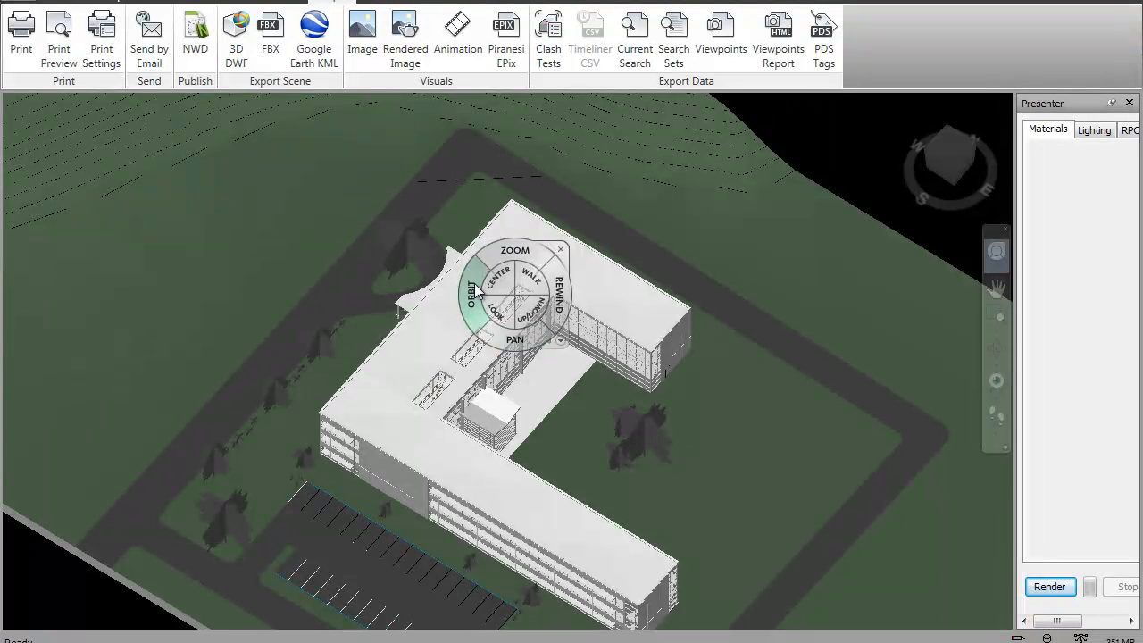
left_click_drag(533, 259, 719, 210)
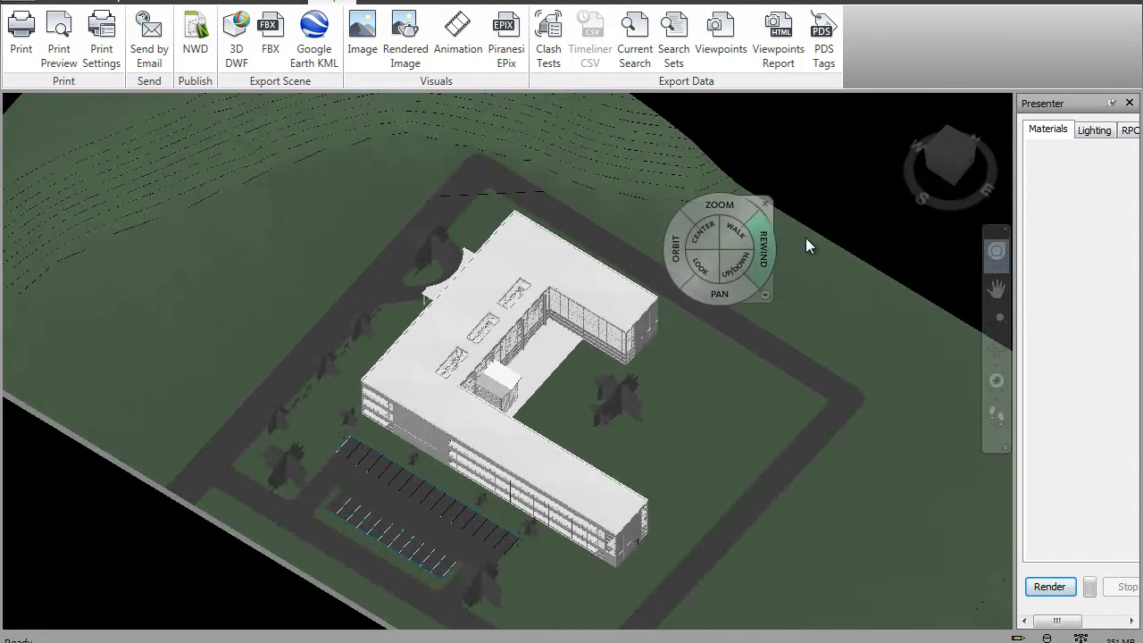
right_click(947, 145)
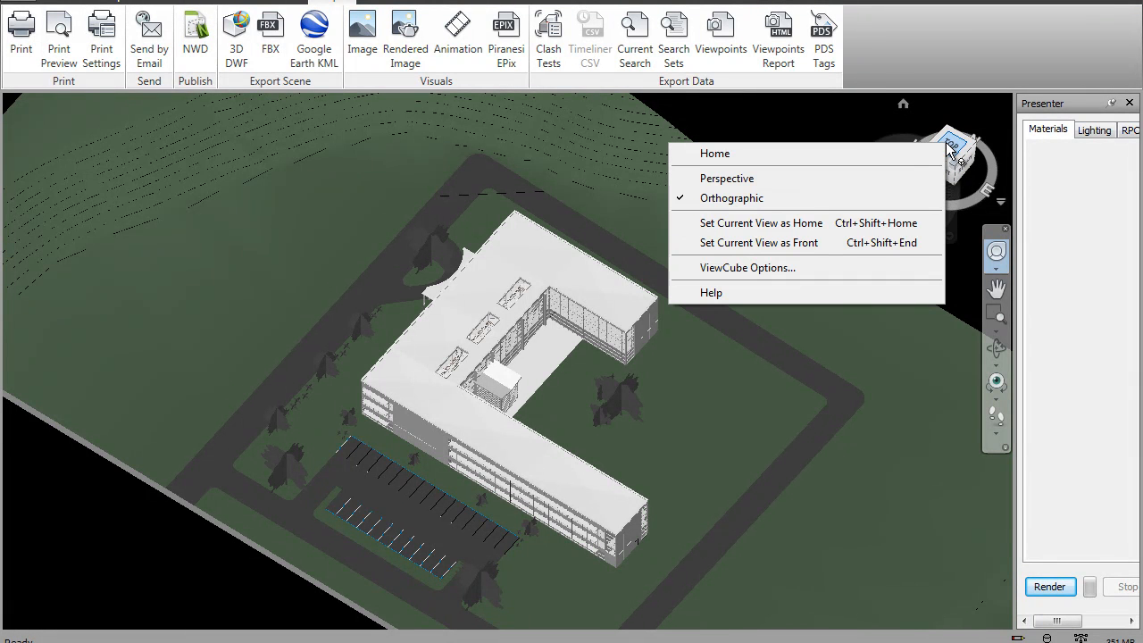
left_click(747, 186)
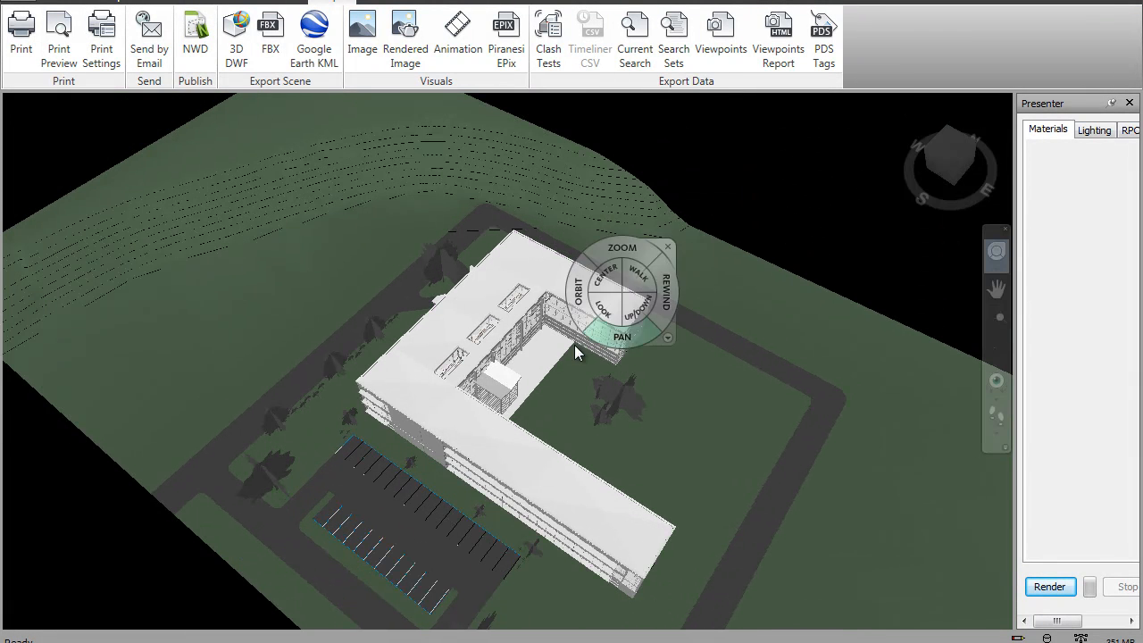
- Bring the view down to eye level in the courtyard between the building's wings and dismiss the navigation wheel
left_click_drag(540, 346, 504, 331)
left_click_drag(503, 336, 483, 328)
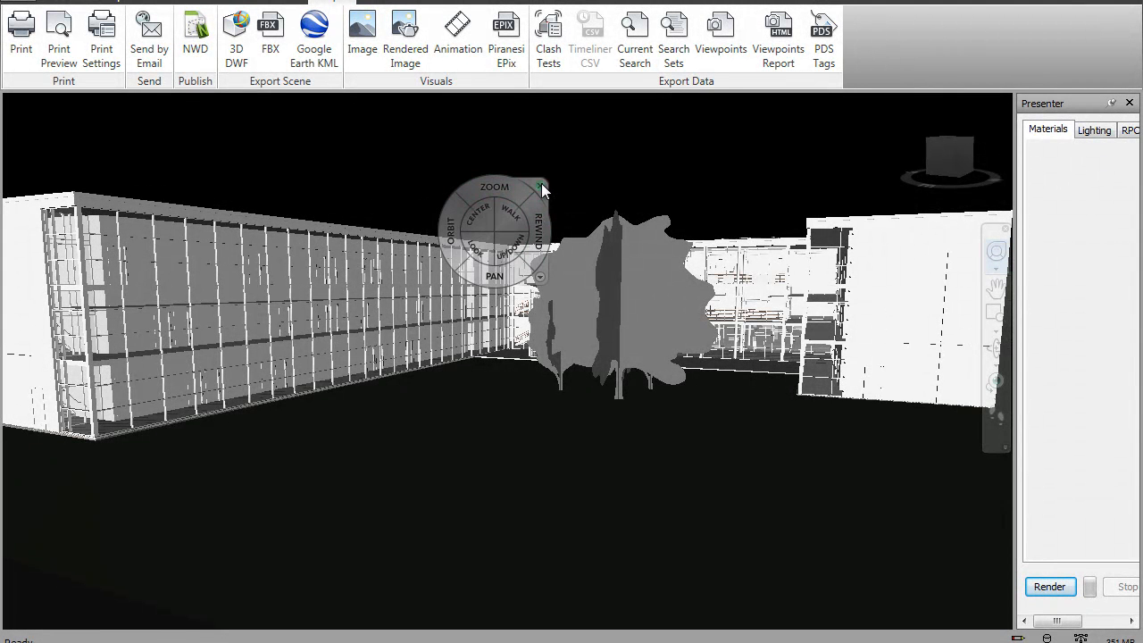
left_click(540, 184)
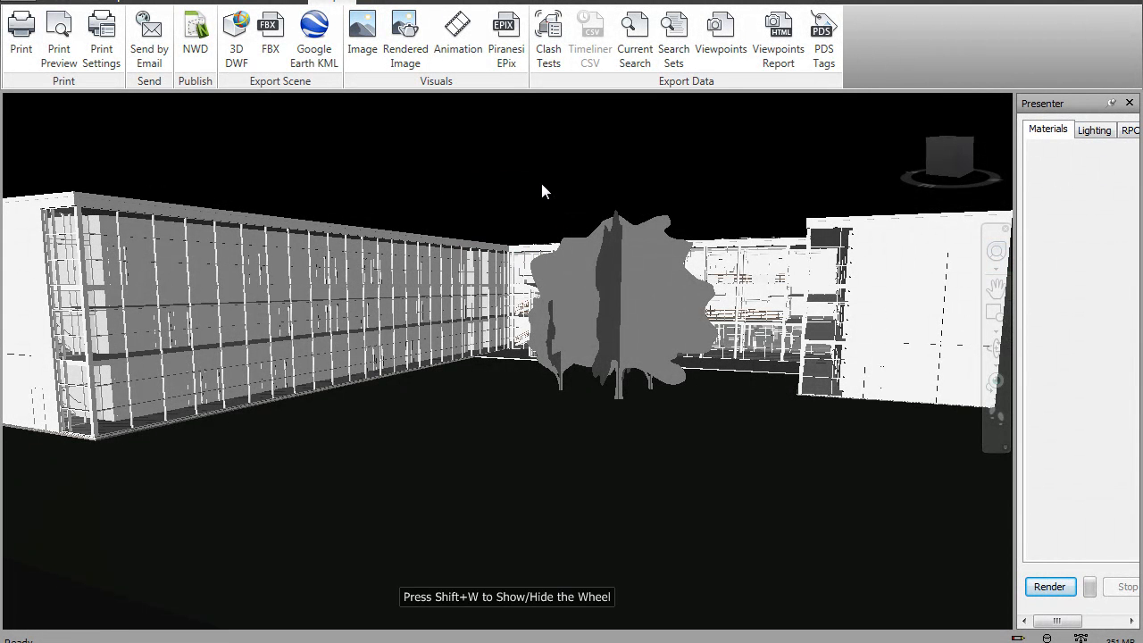
- Open the scene's background settings and preview the Graduated and Horizon modes
right_click(470, 123)
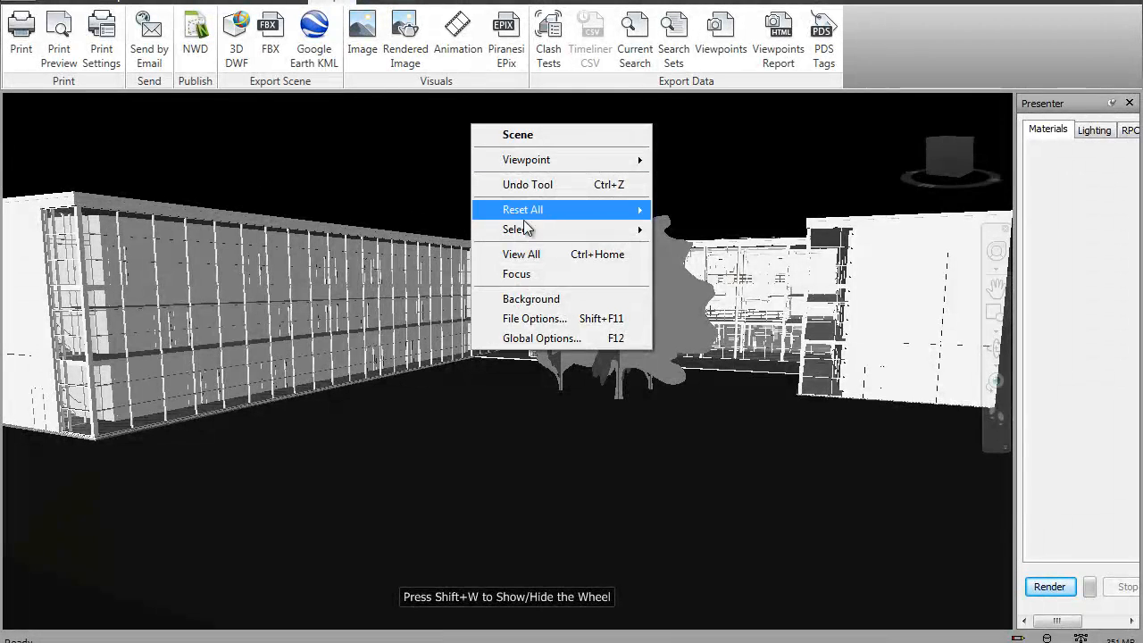
left_click(543, 300)
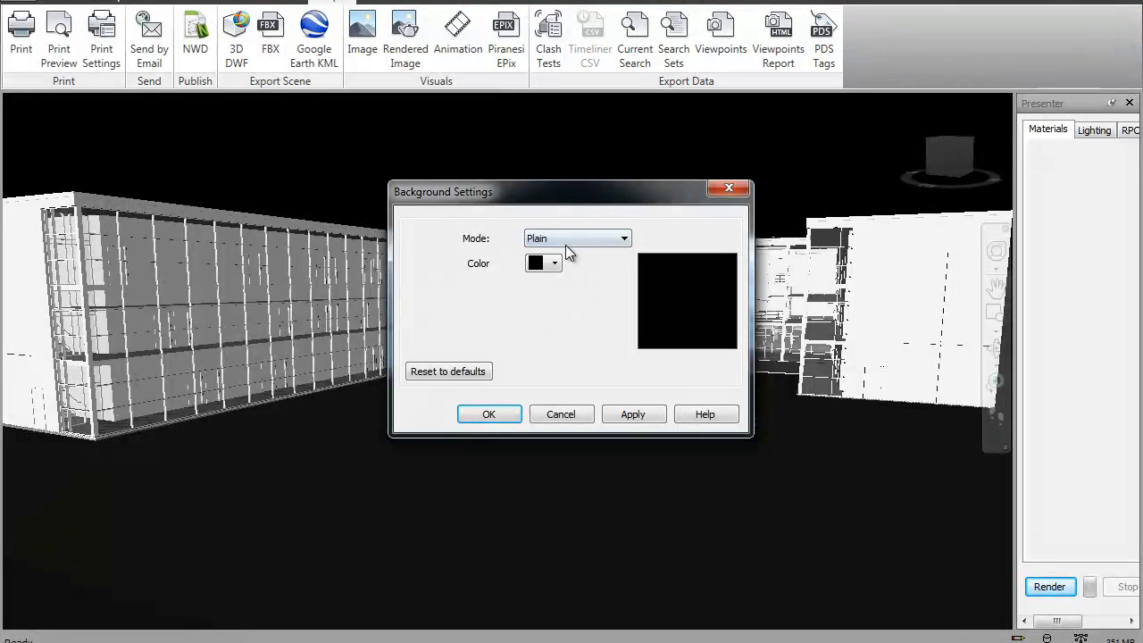
left_click(555, 263)
left_click(559, 260)
left_click(580, 238)
left_click(562, 266)
left_click(587, 237)
left_click(556, 278)
- Apply a Graduated background with a light gray top color to the scene
left_click(610, 238)
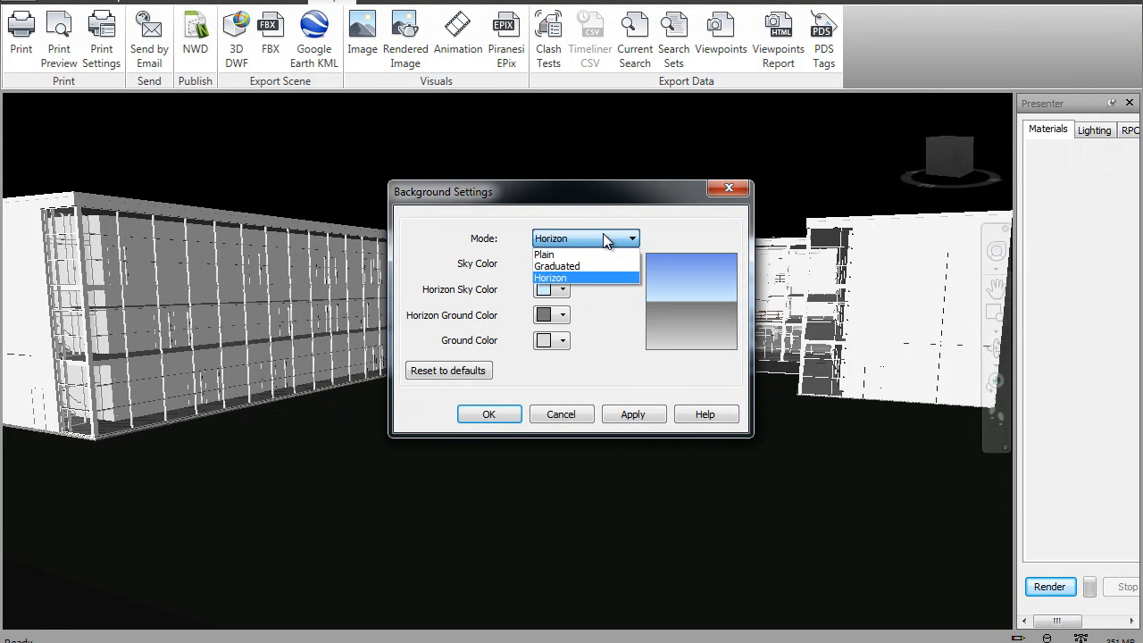
left_click(574, 267)
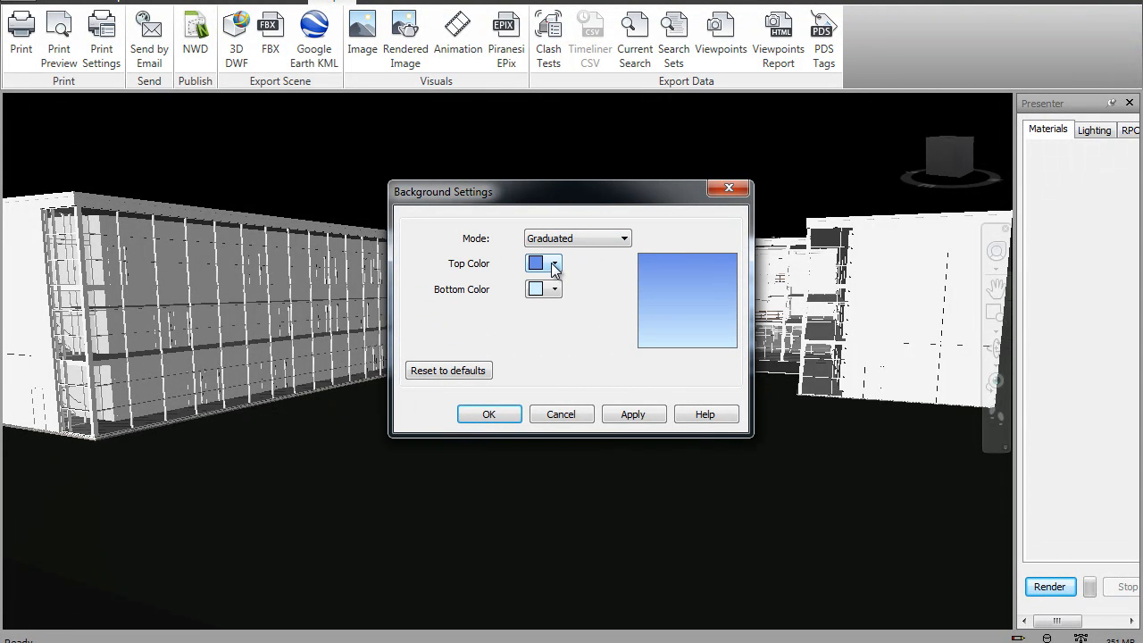
left_click(555, 264)
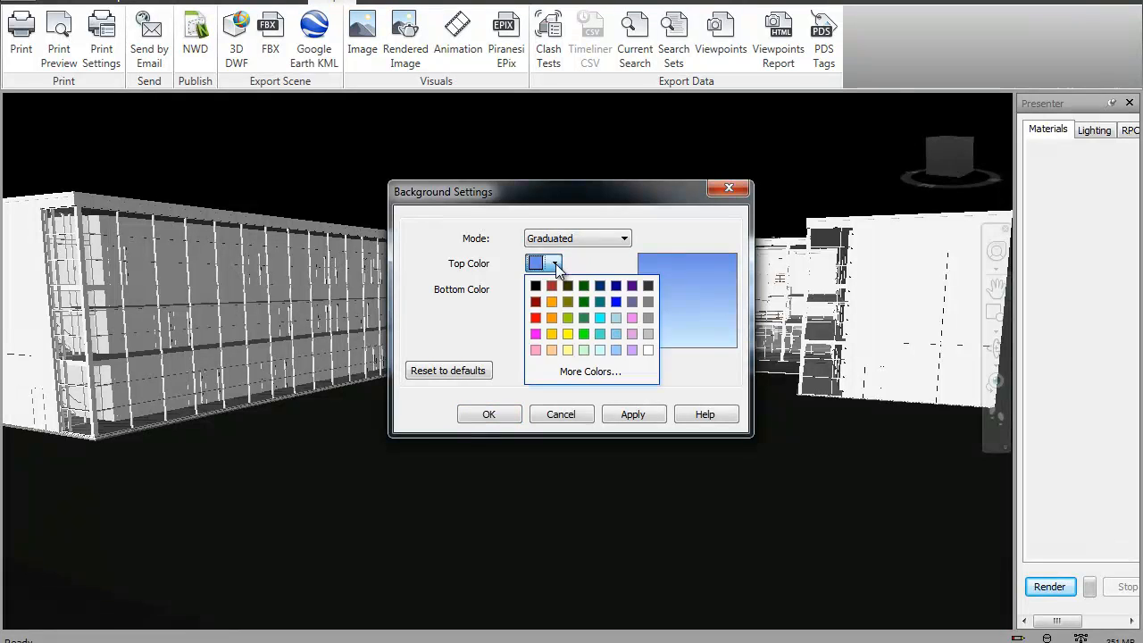
left_click(648, 336)
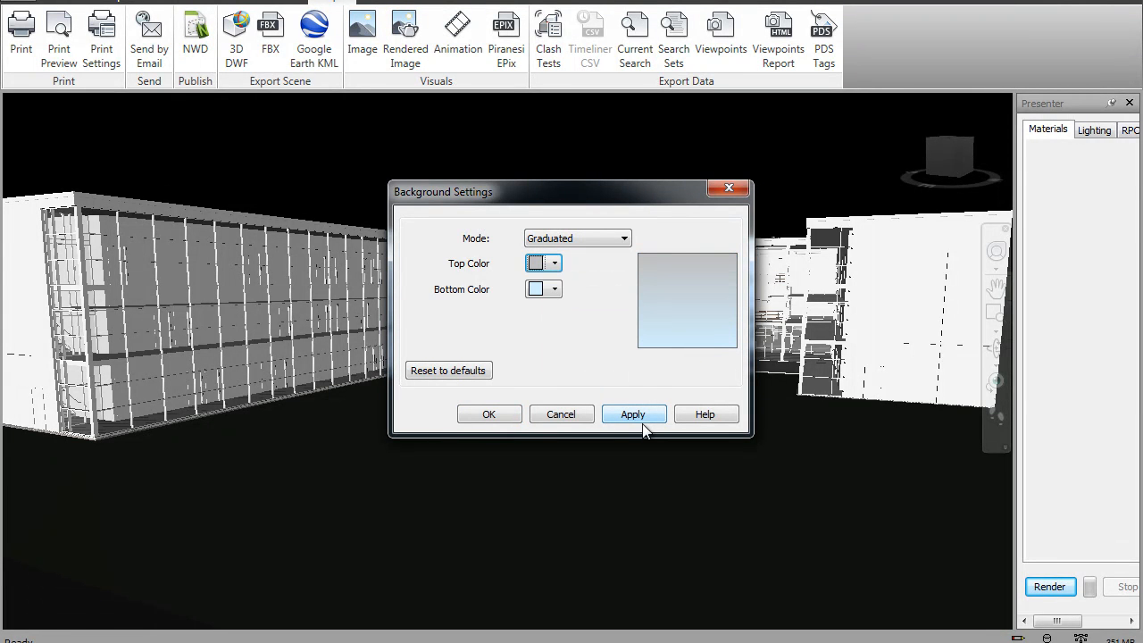
left_click(631, 417)
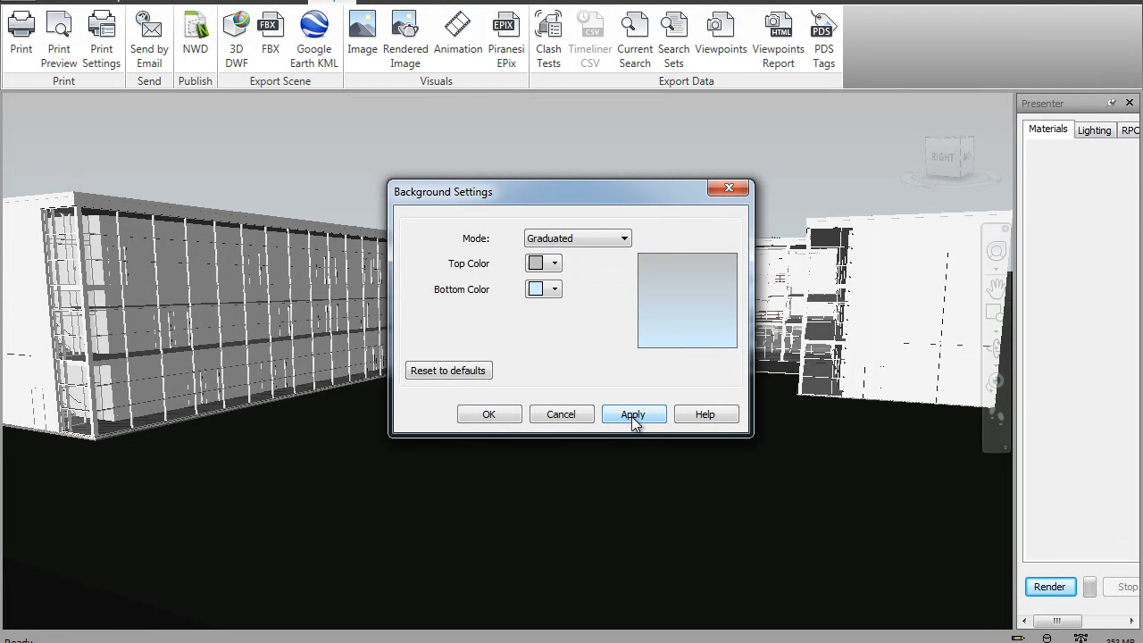
left_click(489, 416)
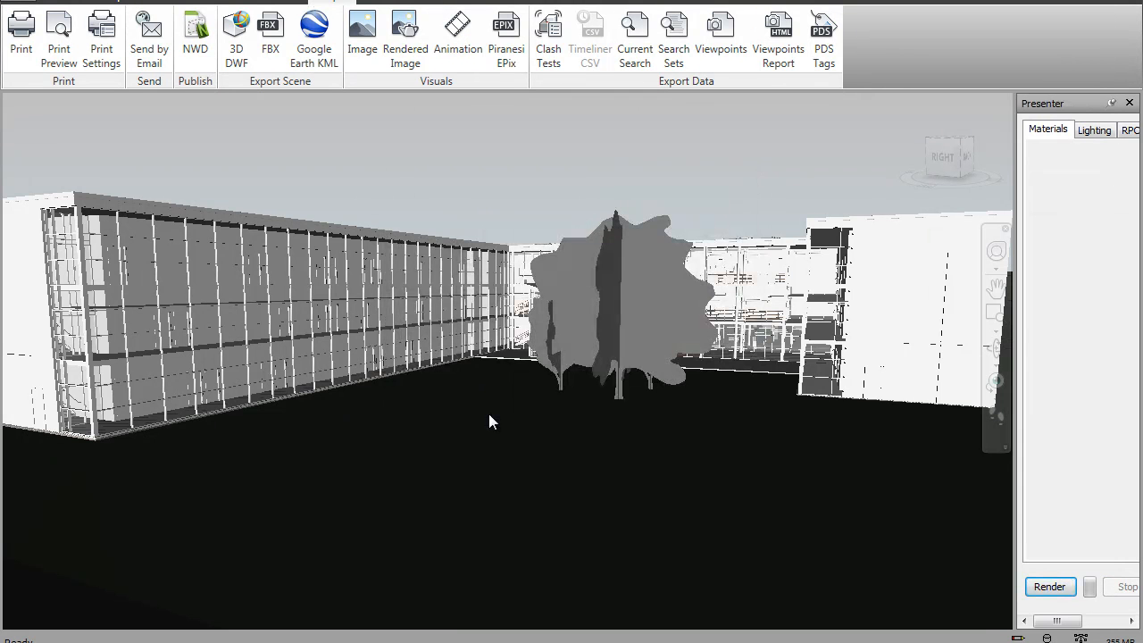
- Reframe the courtyard from slightly above so the roof, end wall and glazed facades are in view
middle_click_drag(687, 367, 658, 383)
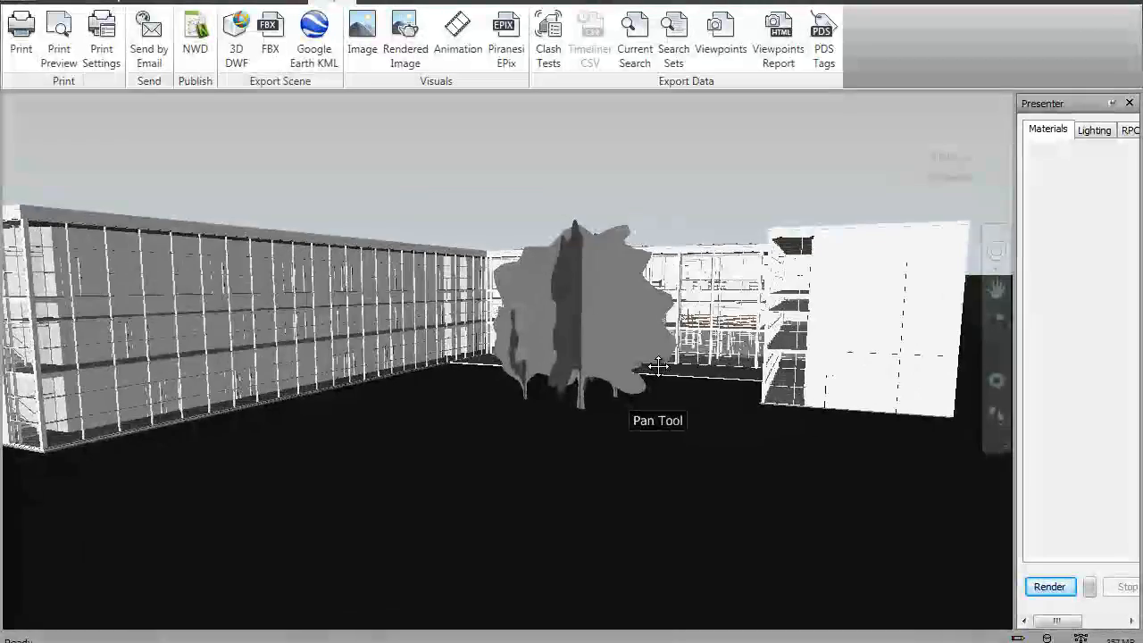
middle_click_drag(602, 278, 561, 357, "shift")
key("shift+w")
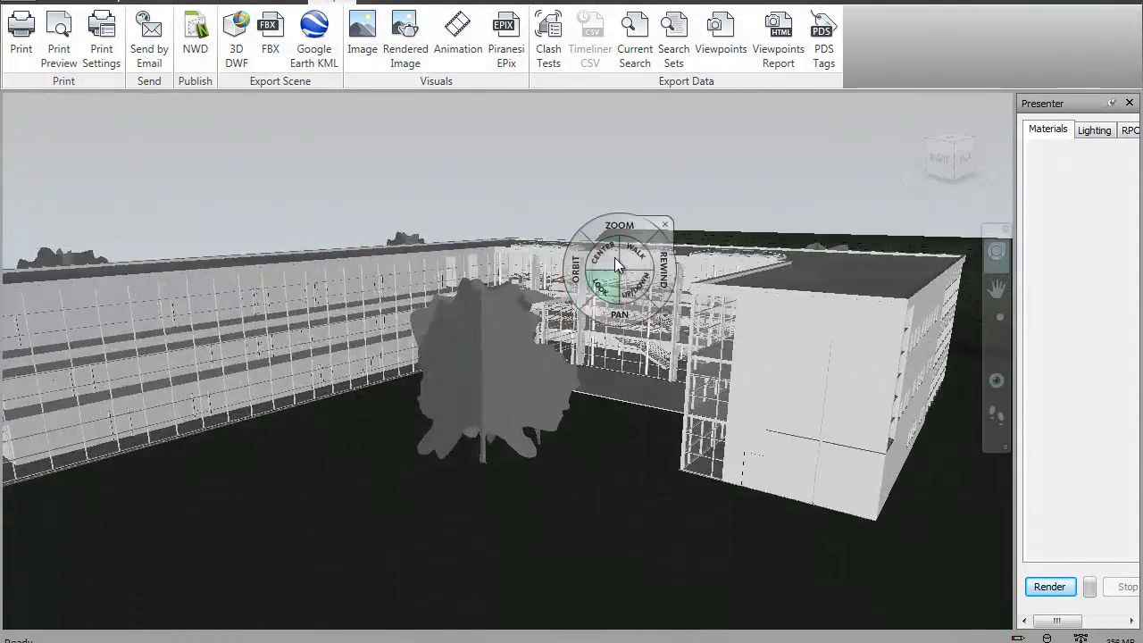
left_click(667, 224)
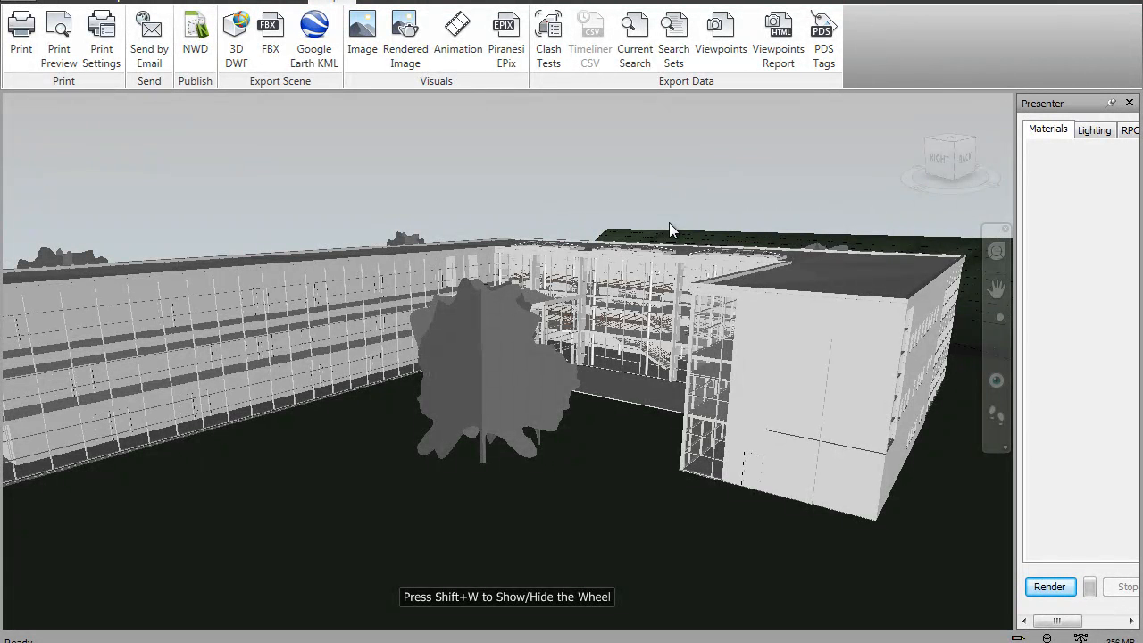
scroll(669, 225, "down", 2)
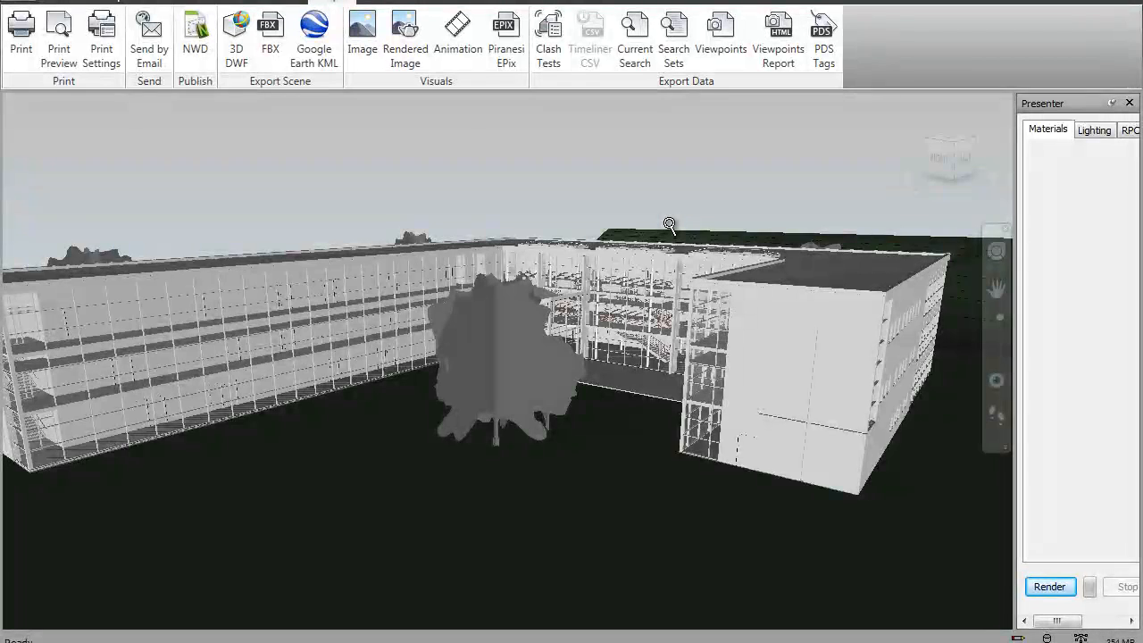
- Compare the Scene Lights, Head Light and No Lights options on the building, and set the lighting to Full Lights
left_click(123, 5)
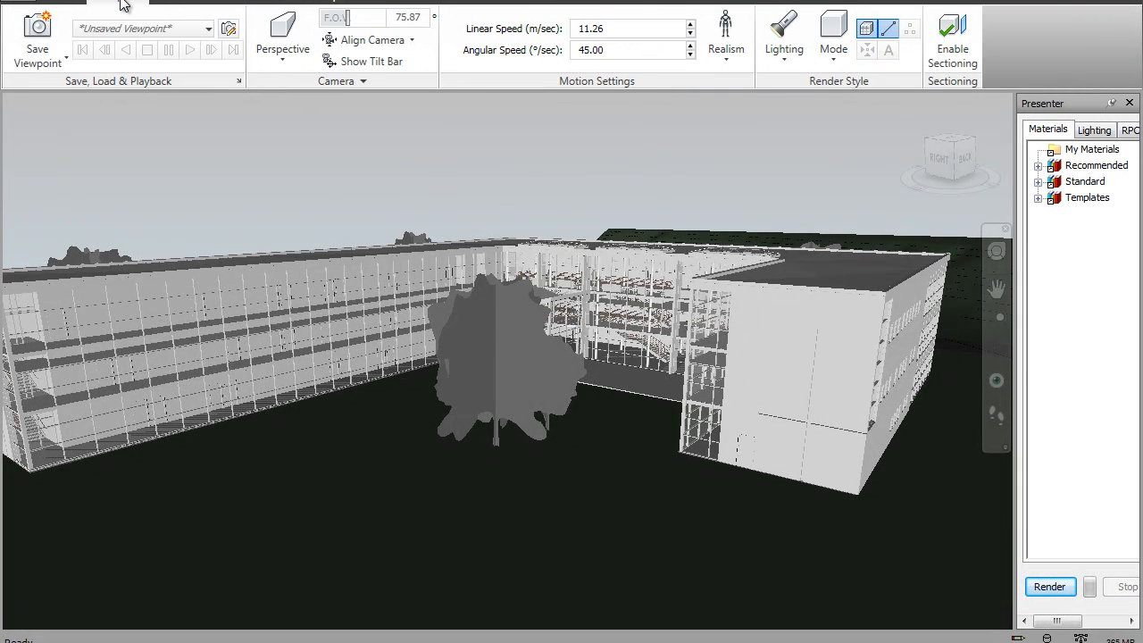
left_click(784, 59)
left_click(785, 89)
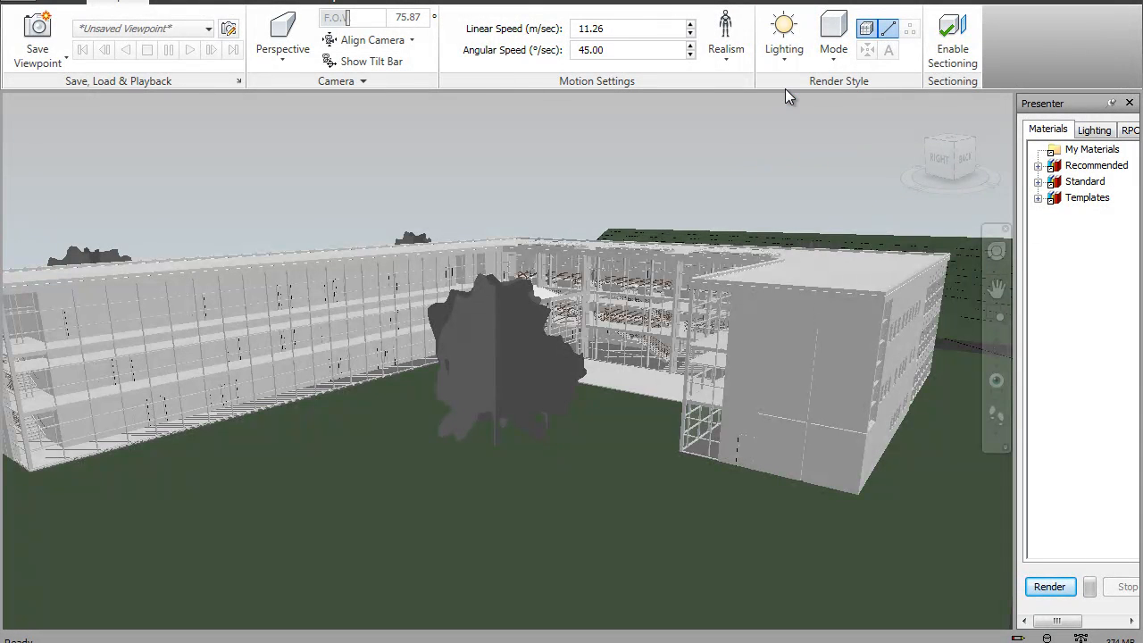
left_click(782, 65)
left_click(803, 128)
left_click(782, 66)
left_click(818, 162)
left_click(783, 62)
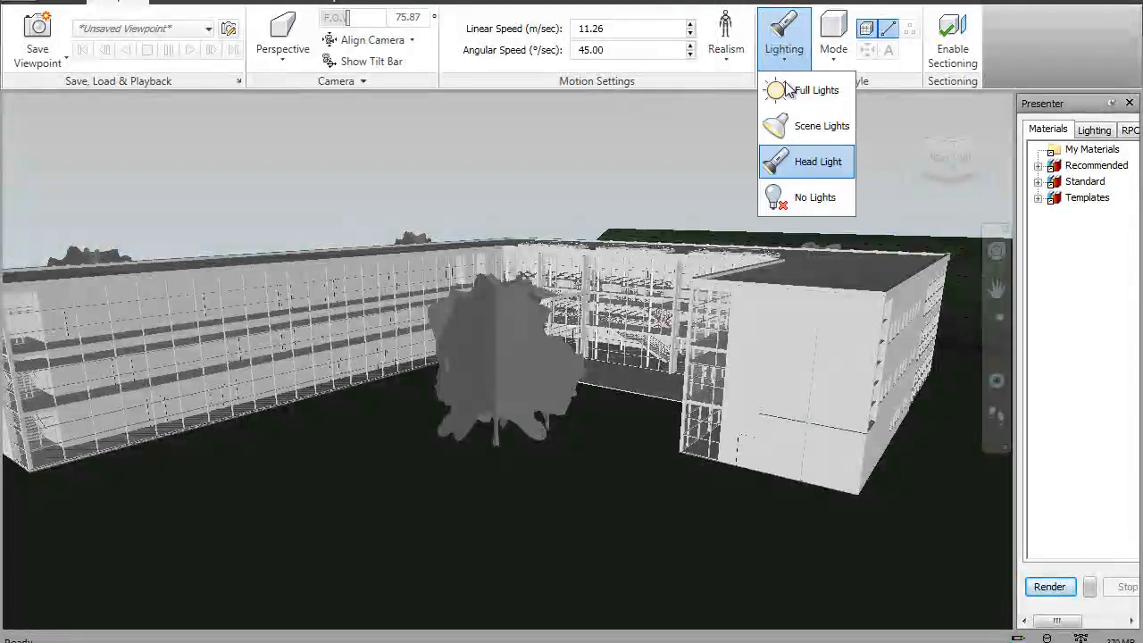
left_click(809, 198)
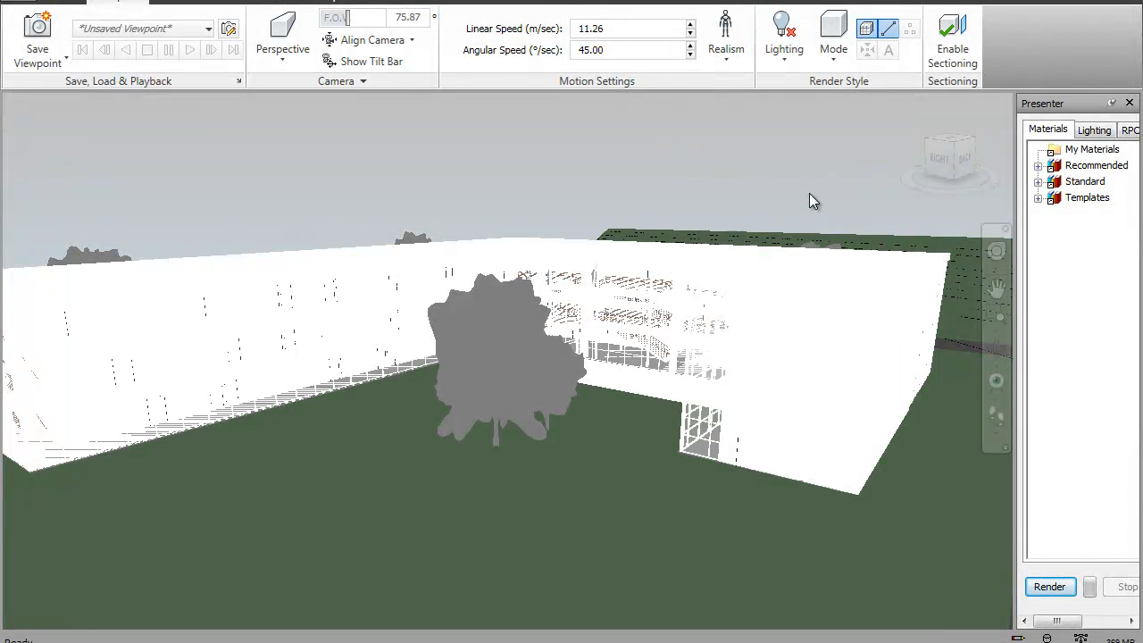
left_click(783, 59)
left_click(788, 93)
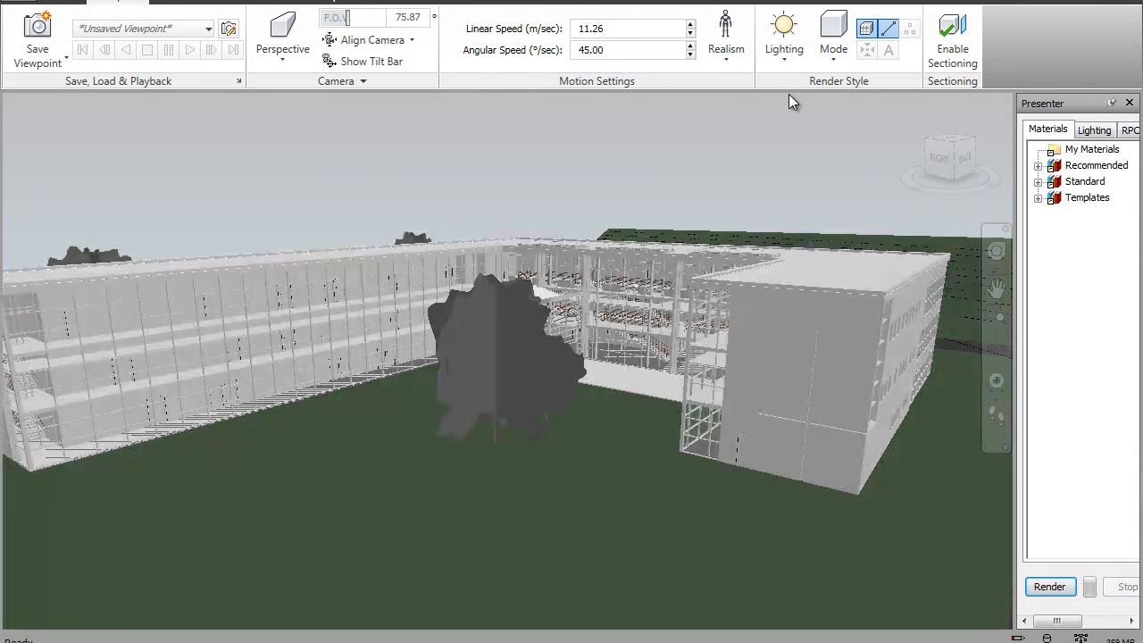
- Try the Hidden Line render mode on the building, and set the mode to Full Render
left_click(835, 64)
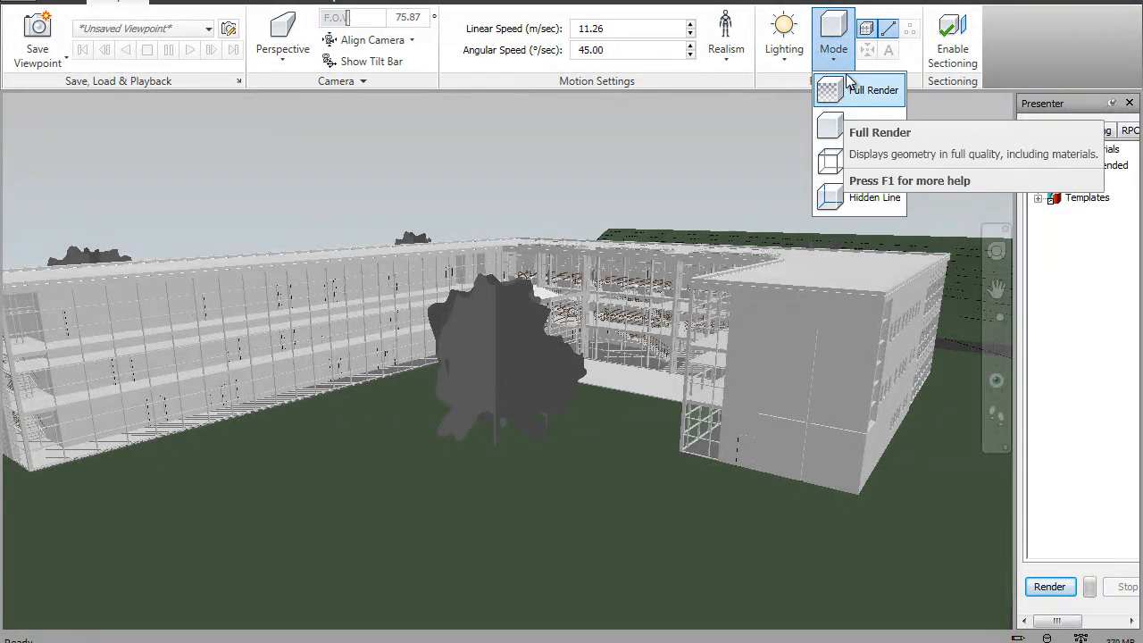
left_click(845, 196)
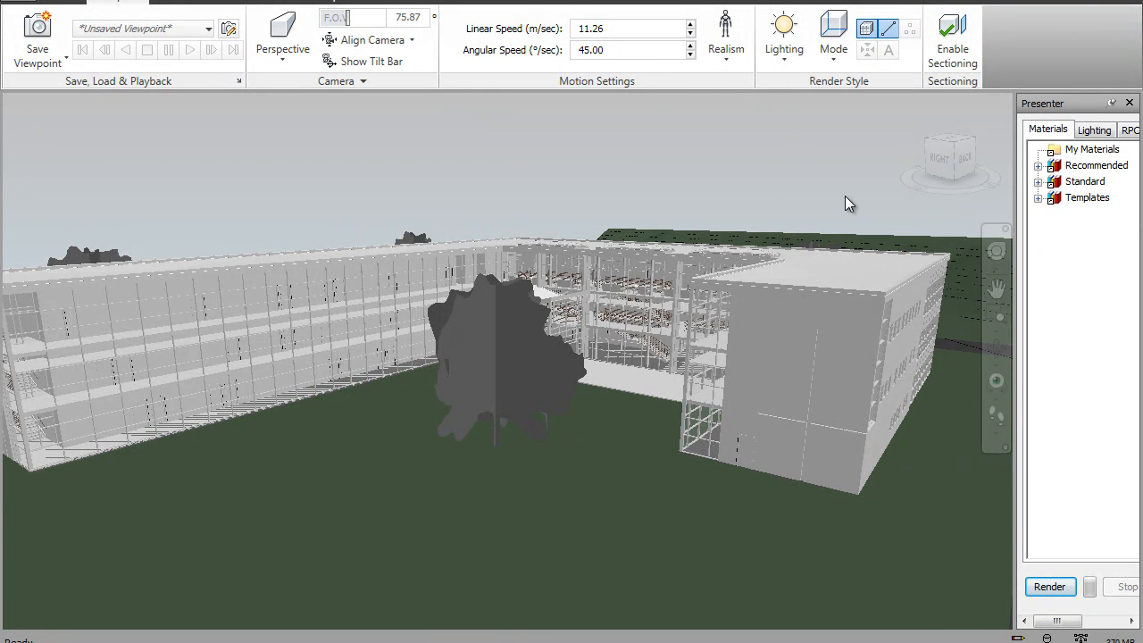
left_click(835, 62)
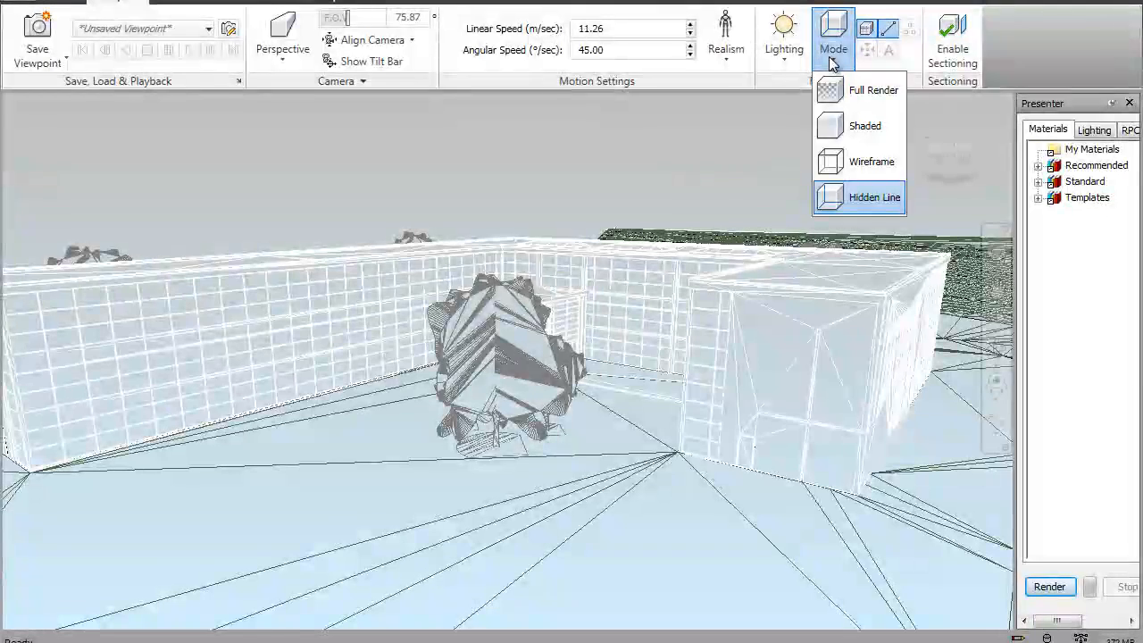
left_click(848, 92)
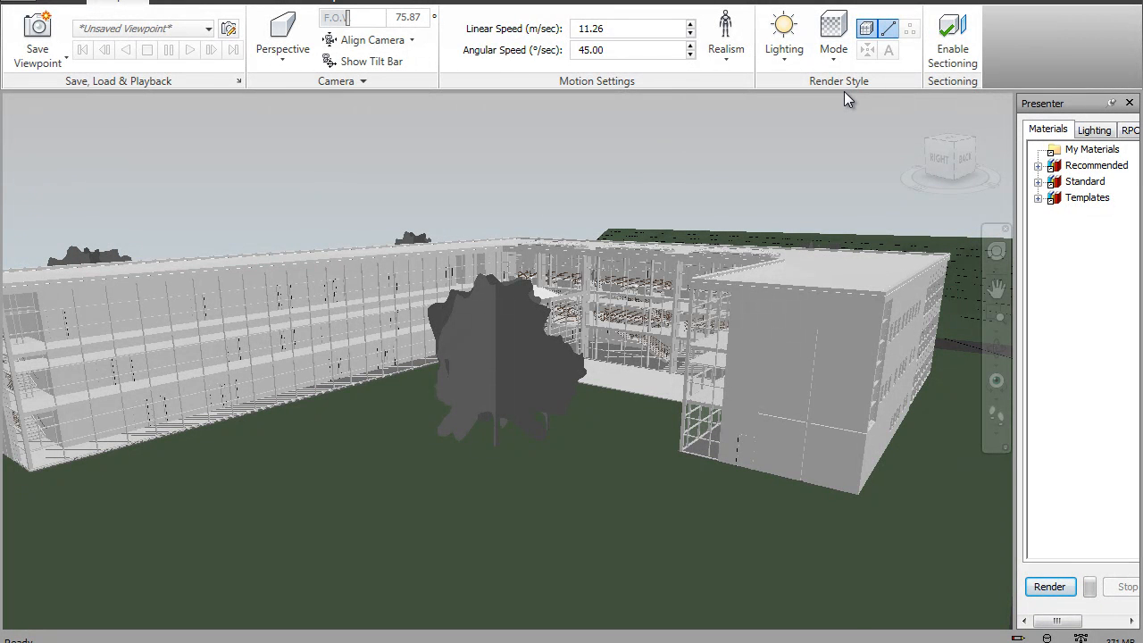
- Hide the Presenter window and display it again
left_click(274, 5)
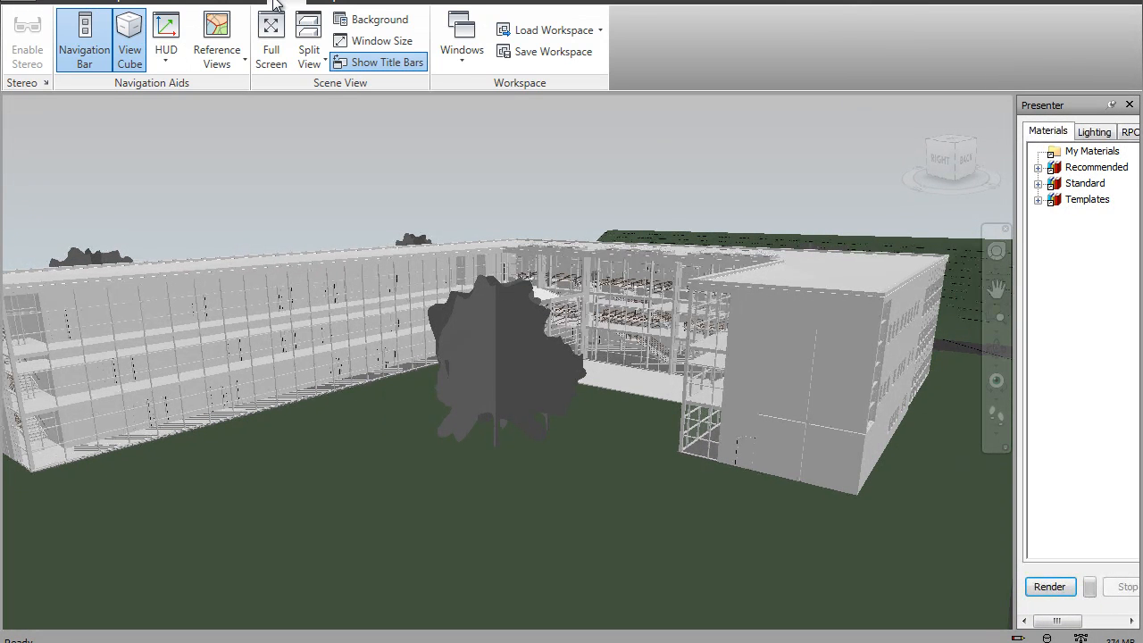
left_click(462, 53)
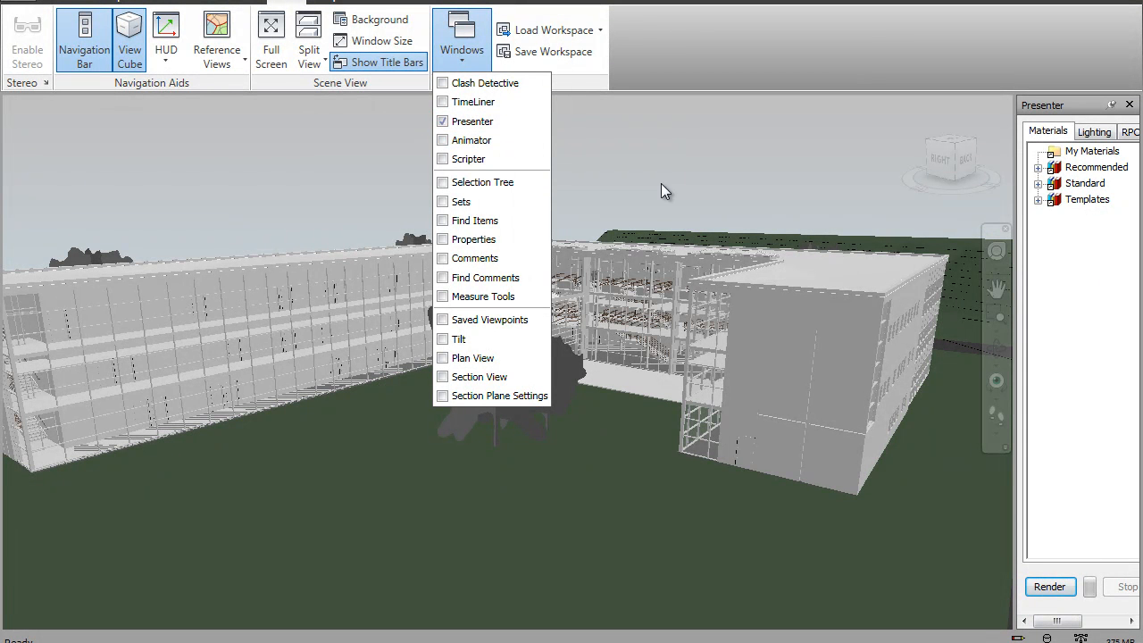
left_click(444, 123)
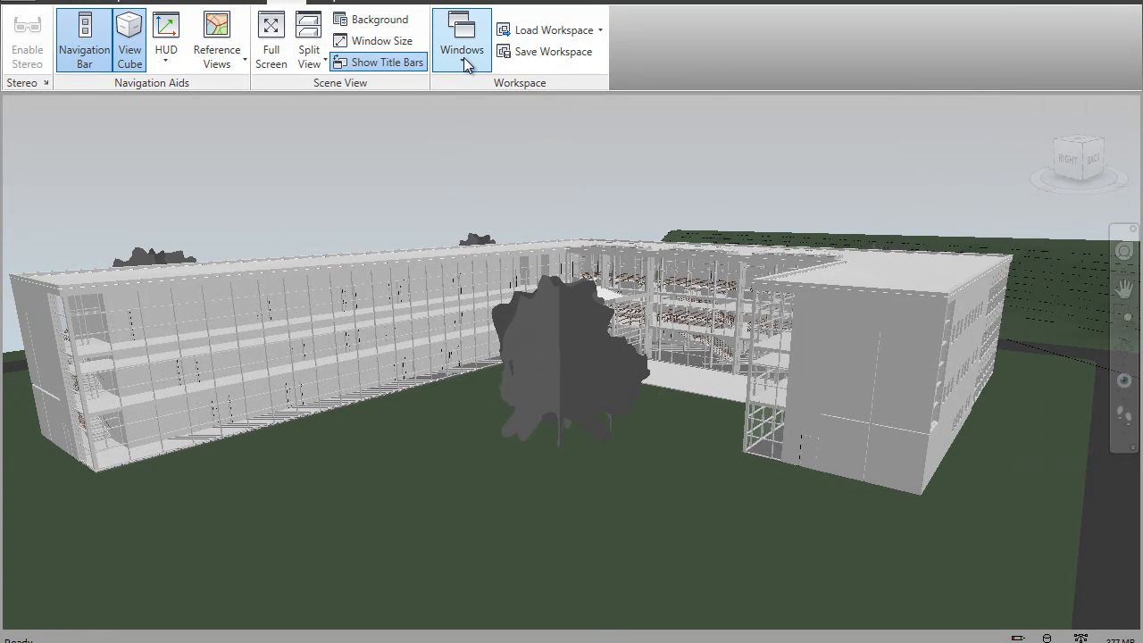
left_click(459, 66)
left_click(445, 122)
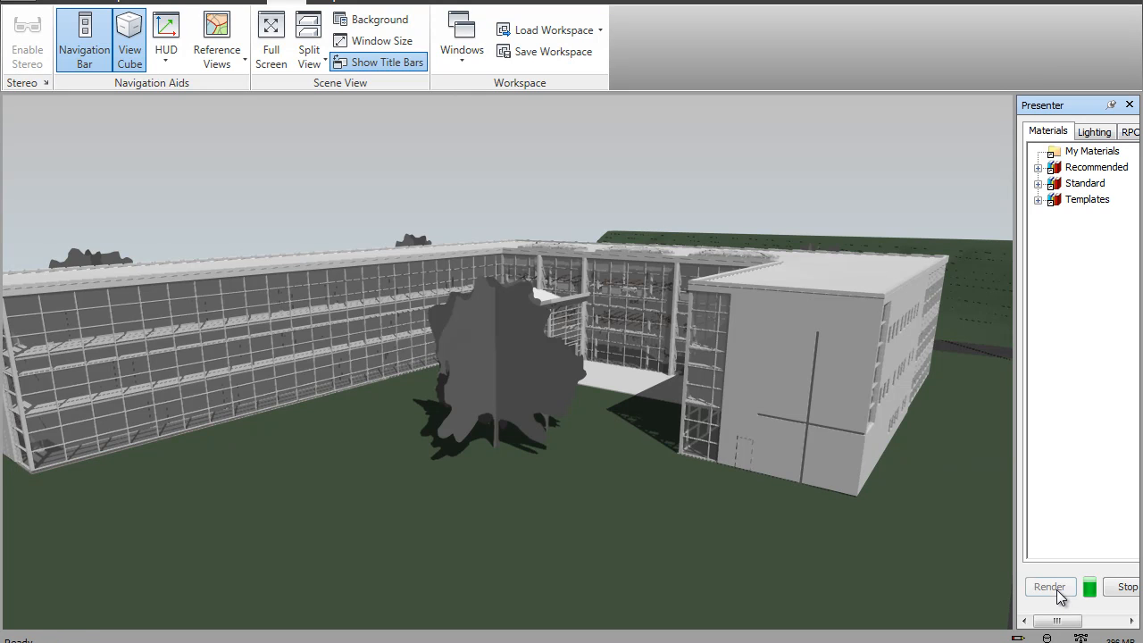
- Frame a close view from above of the slatted entrance structure in the courtyard corner and start rendering it with Presenter
middle_click_drag(445, 404, 505, 386)
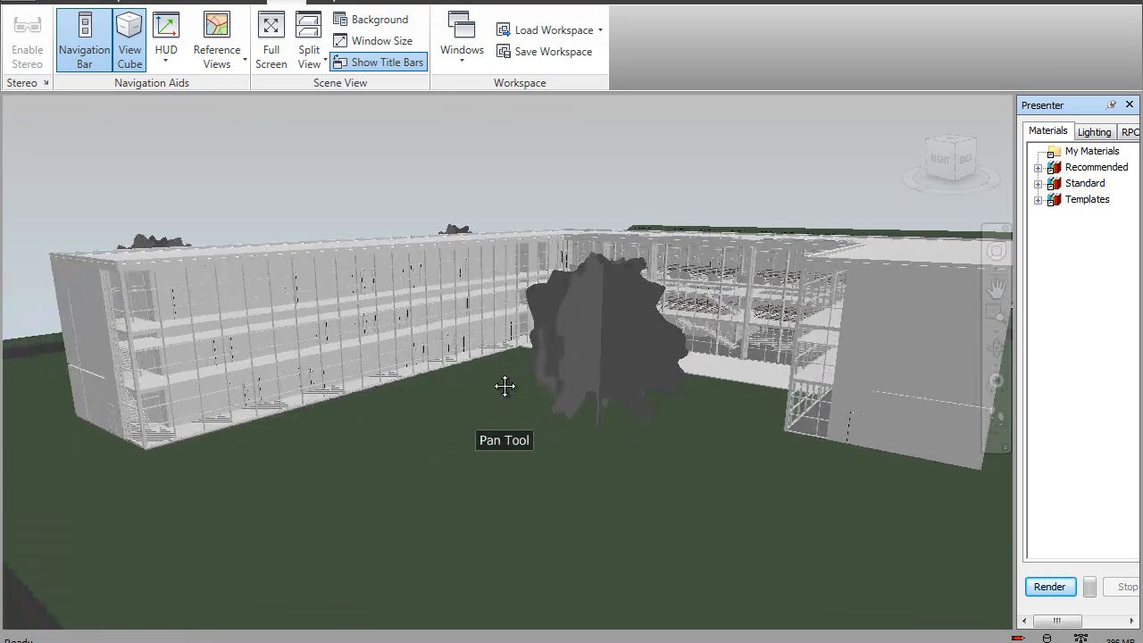
scroll(505, 386, "down", 3)
left_click(996, 251)
left_click_drag(509, 286, 642, 366)
scroll(515, 261, "up", 5)
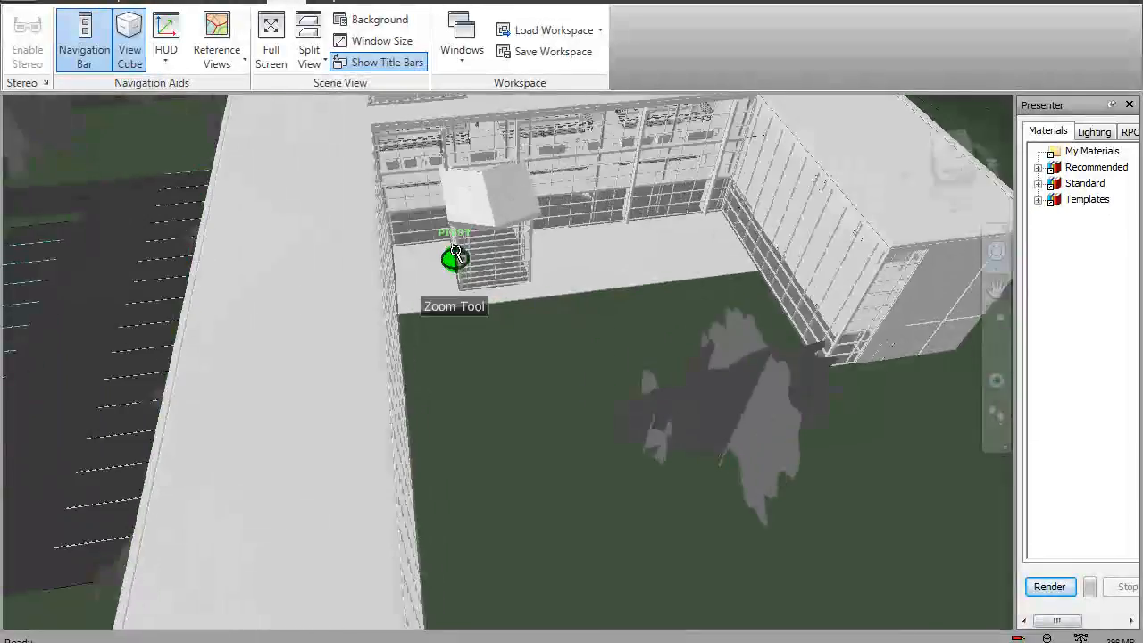
middle_click_drag(515, 261, 436, 220, "shift")
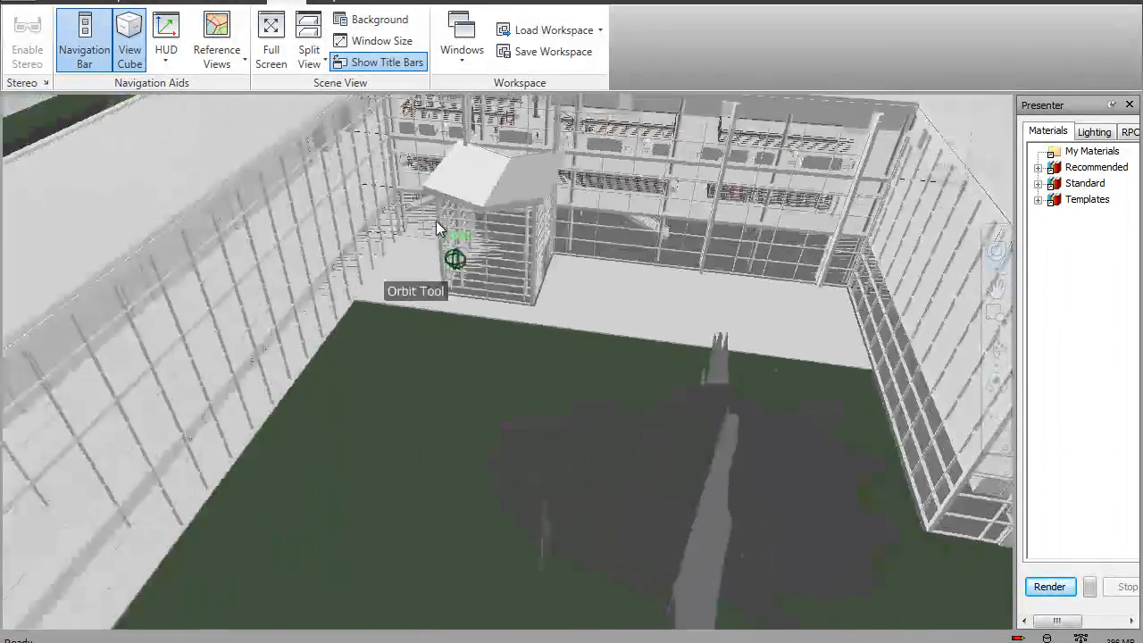
scroll(435, 221, "up", 3)
scroll(434, 217, "up", 6)
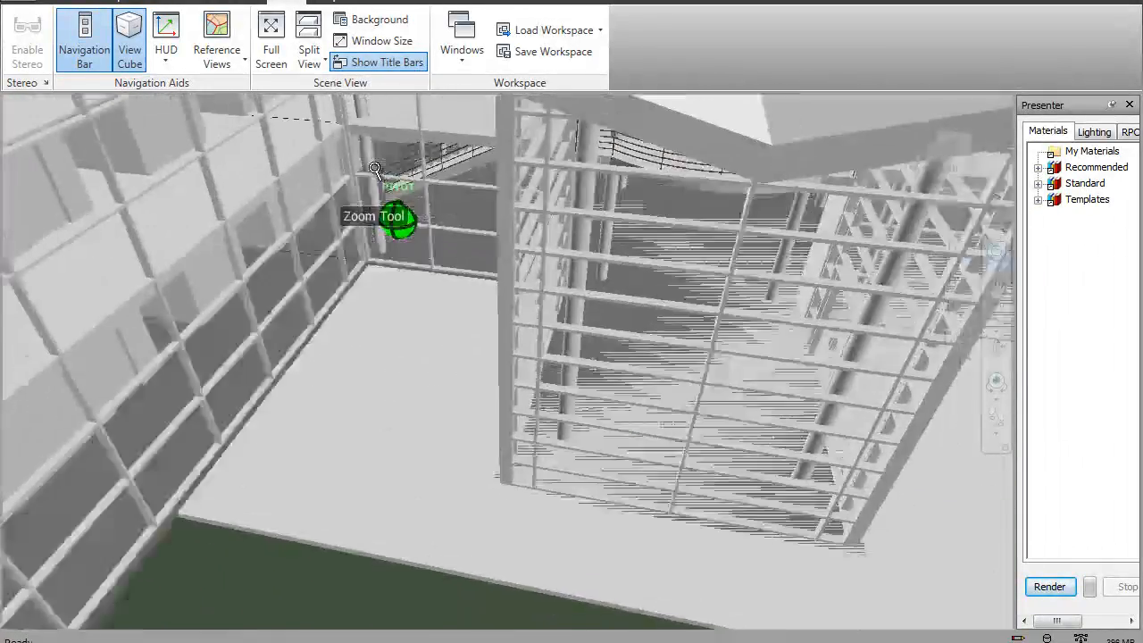
scroll(375, 170, "down", 3)
left_click(1049, 586)
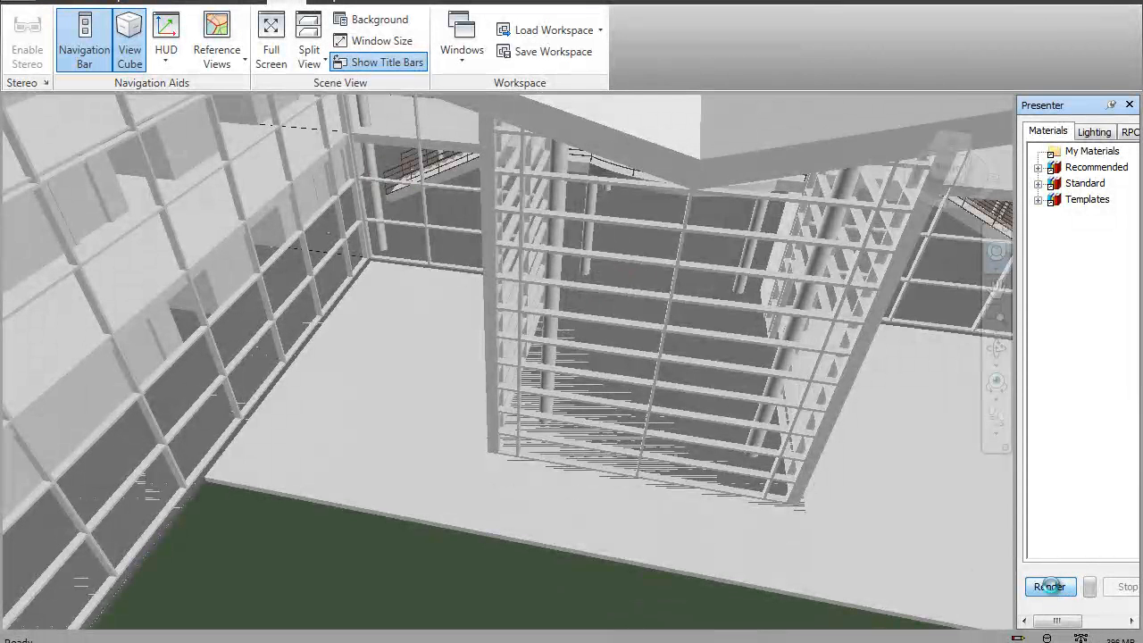